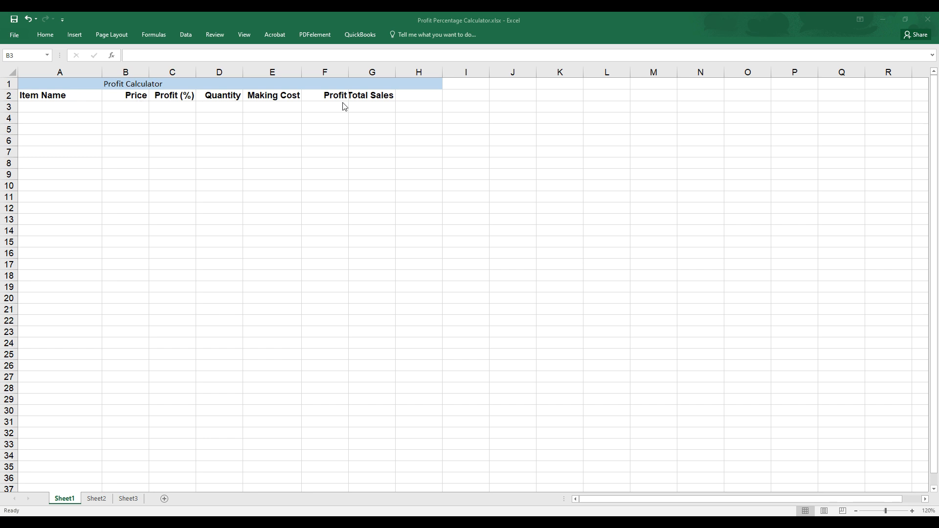
Review the column headers in row 2 from Item Name to Making Cost.
click(72, 96)
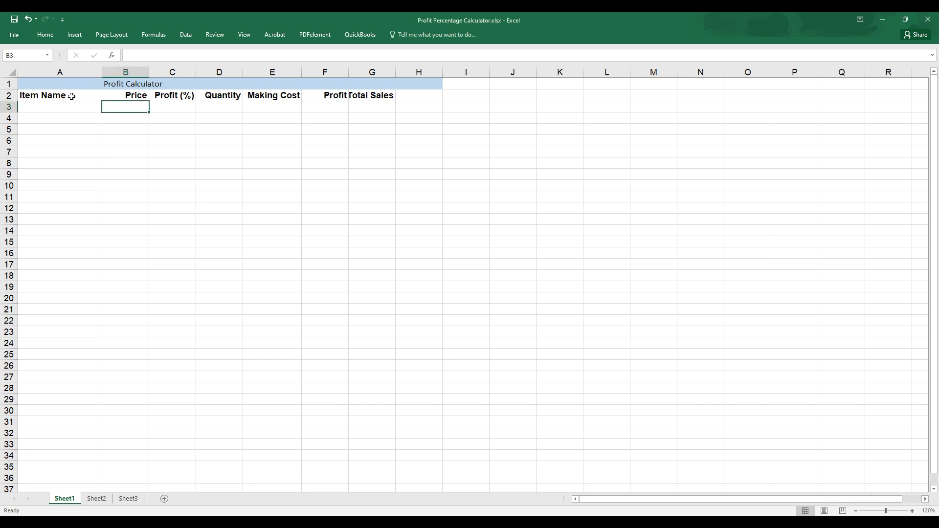
click(71, 96)
click(134, 97)
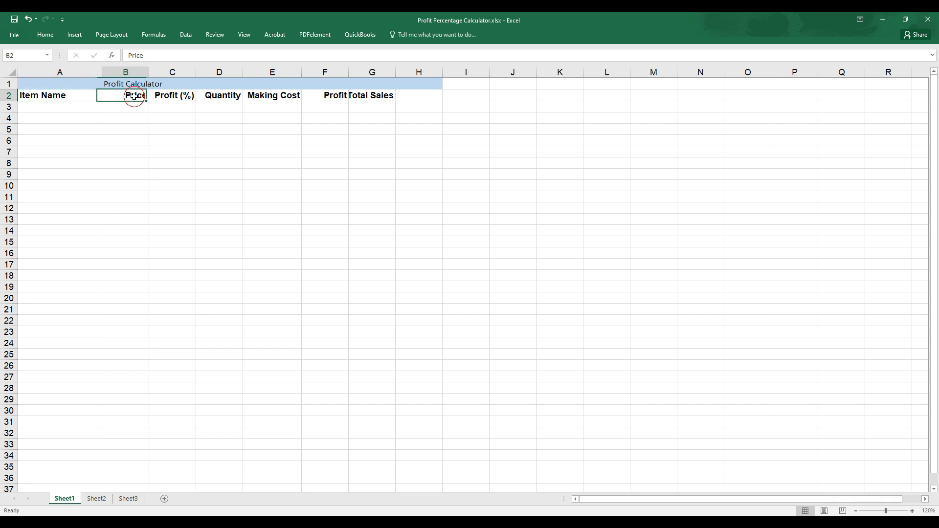
click(171, 95)
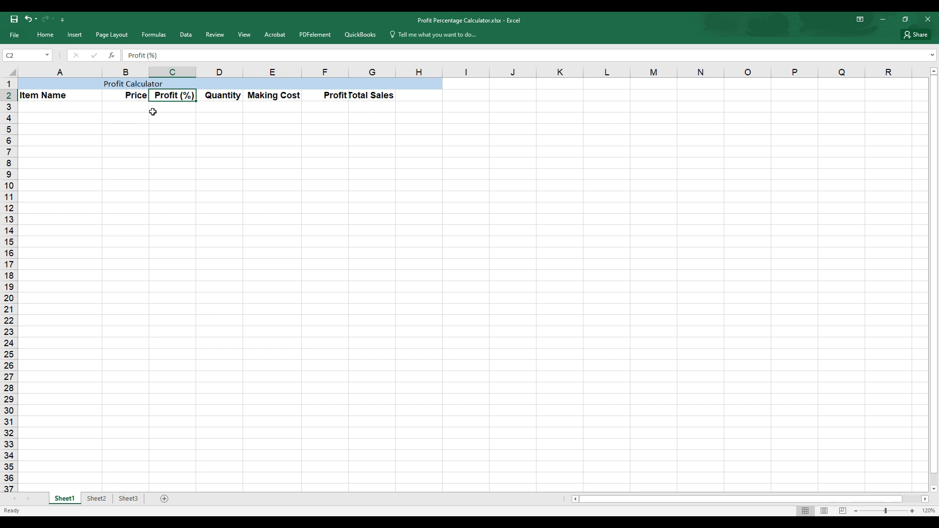
click(211, 95)
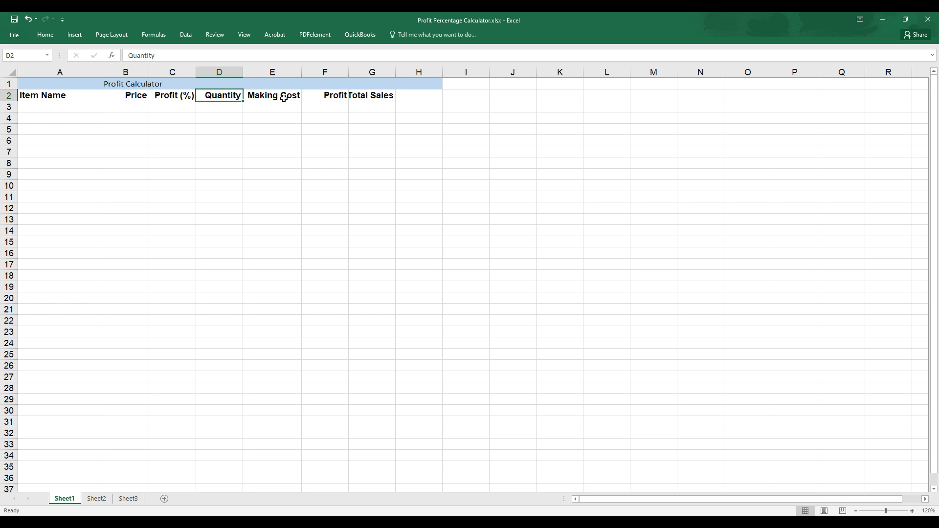
click(282, 98)
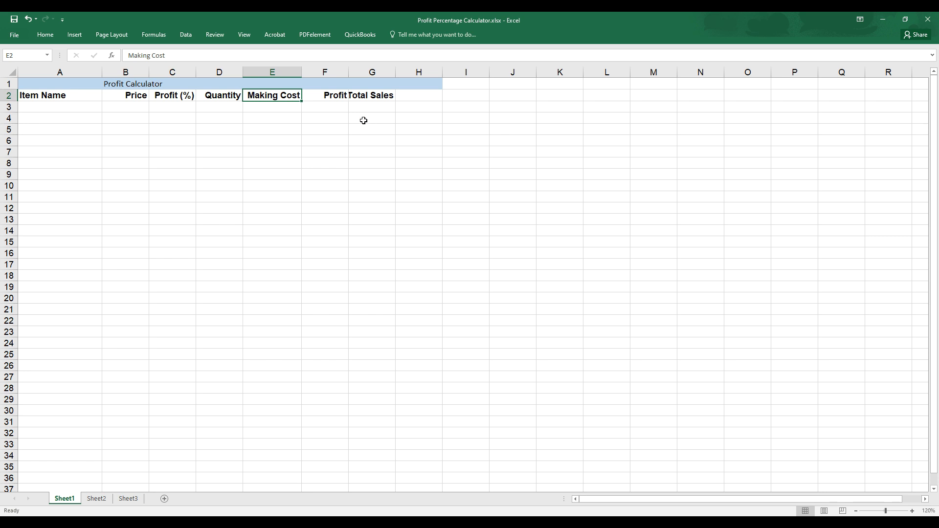
key(F9)
Fill row 3 with item name Item 1, price 35, profit percentage 60 and quantity 80.
click(58, 107)
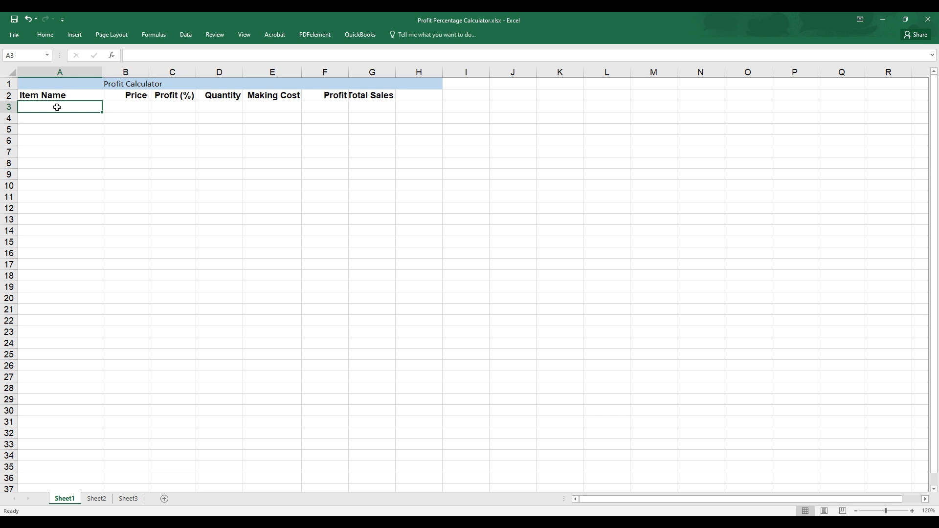
text(Item 1)
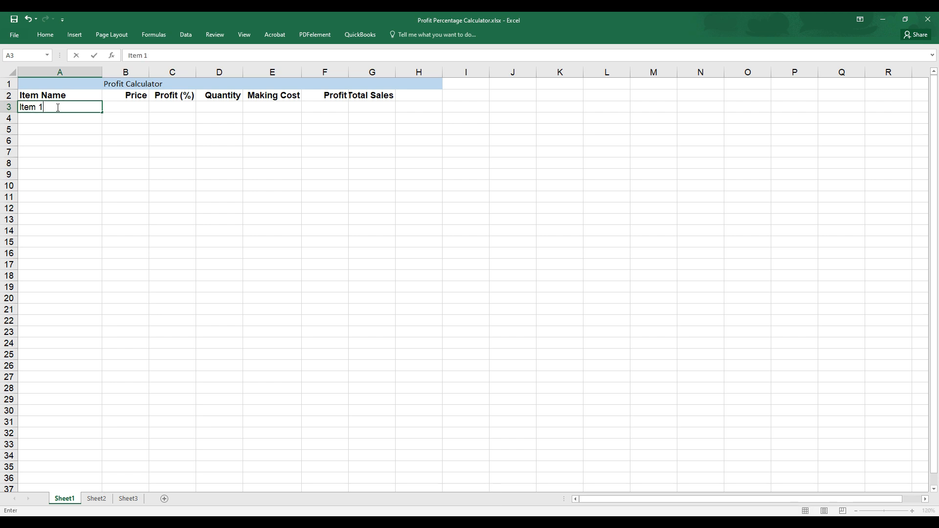
key(Tab)
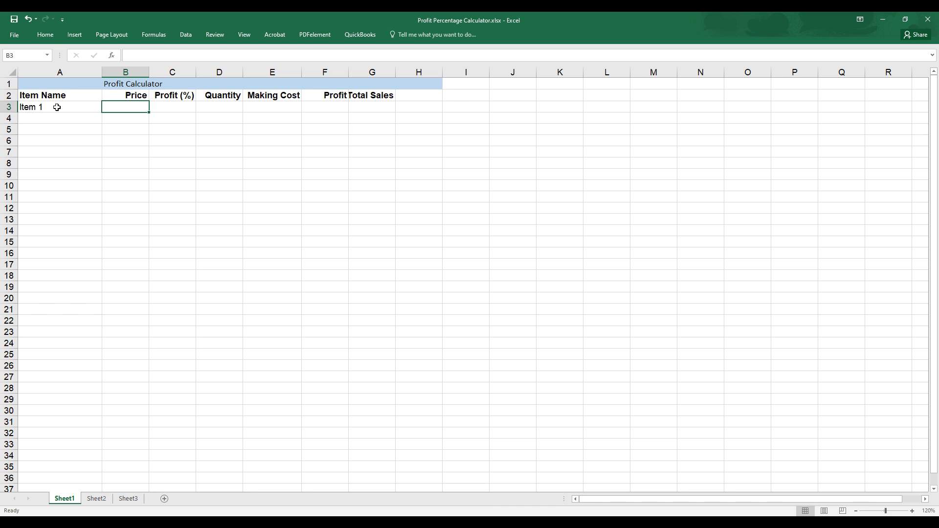
text(35)
key(Tab)
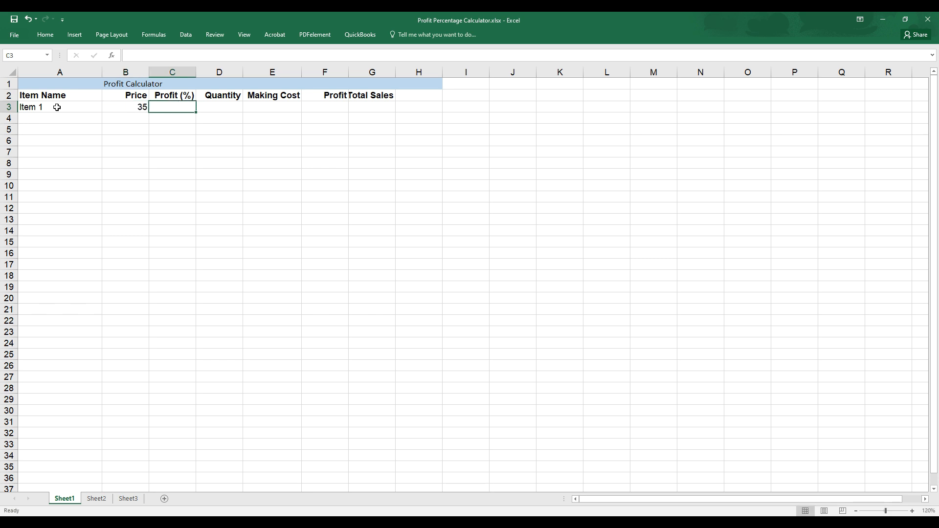
text(60)
key(Tab)
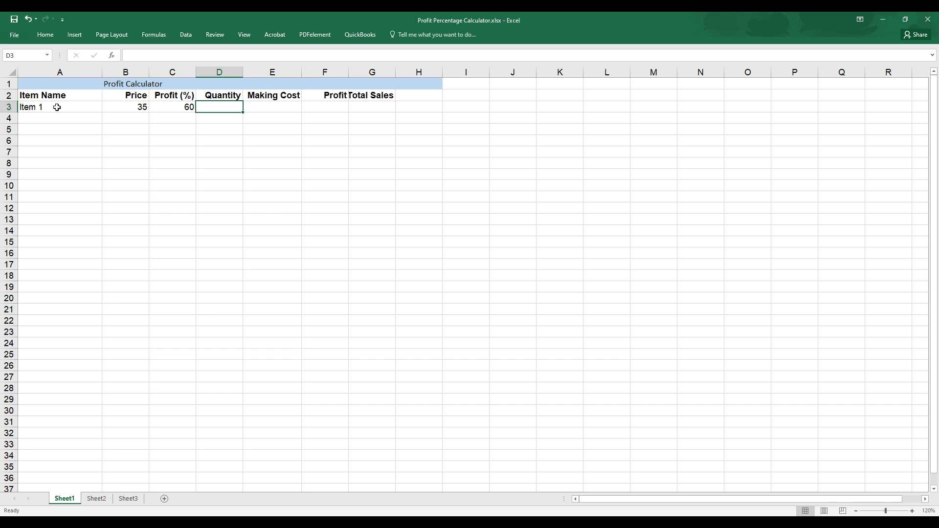
text(80)
key(Tab)
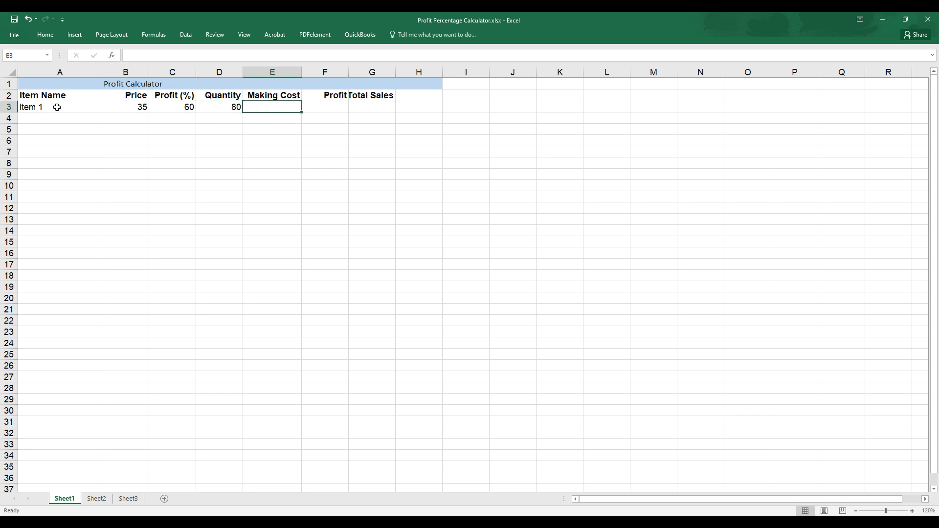
key(Tab)
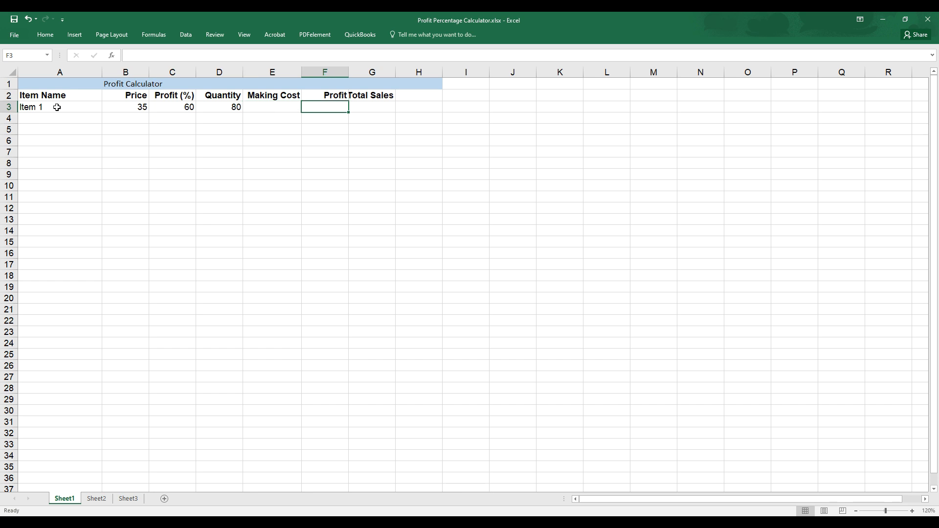
Left-align the Profit header in cell F2.
click(335, 94)
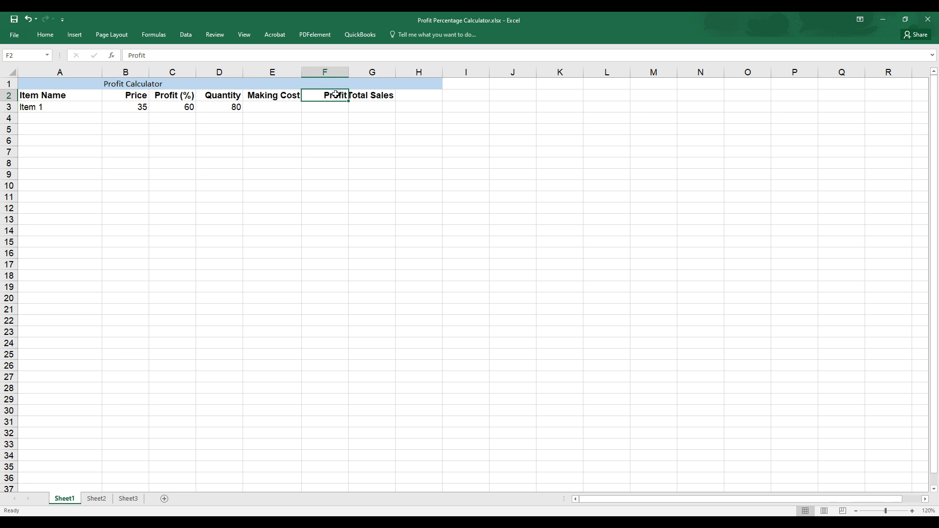
click(365, 95)
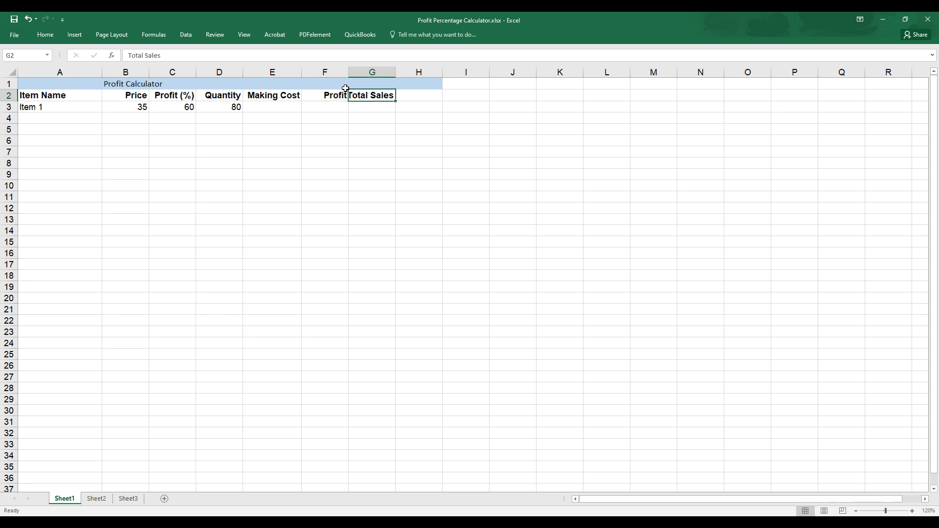
key(F9)
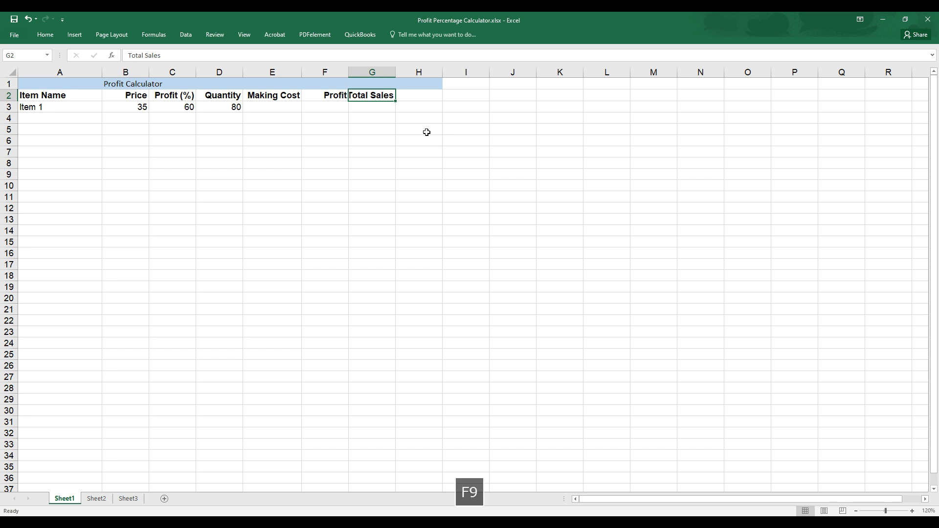
click(337, 96)
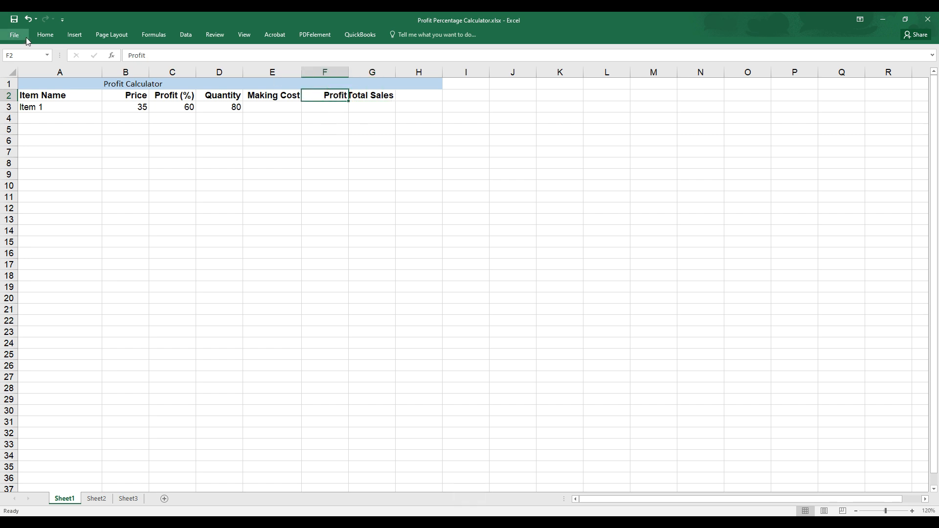
click(44, 34)
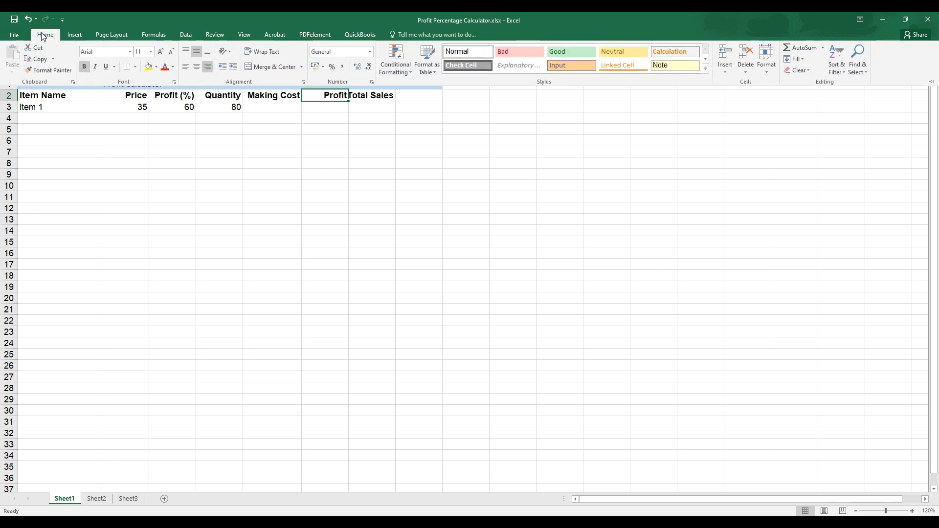
click(184, 68)
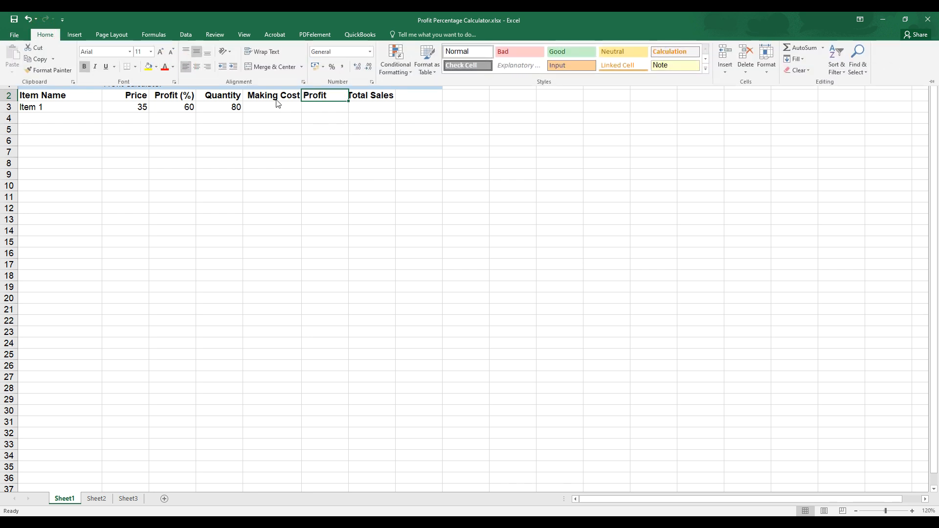
click(360, 94)
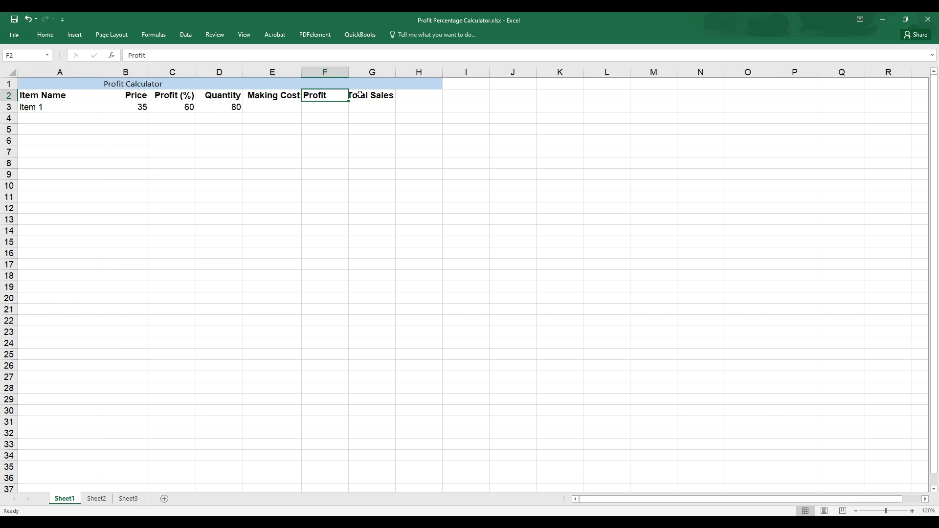
click(360, 95)
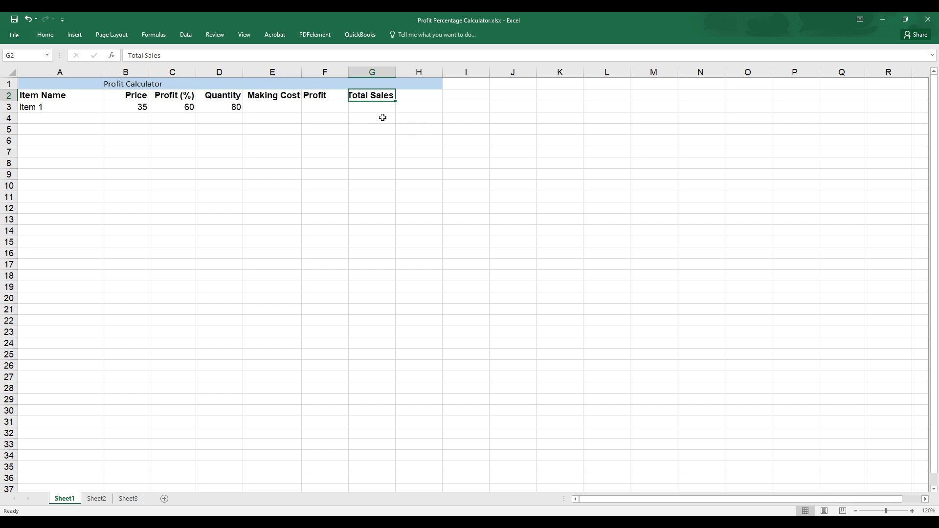
click(276, 108)
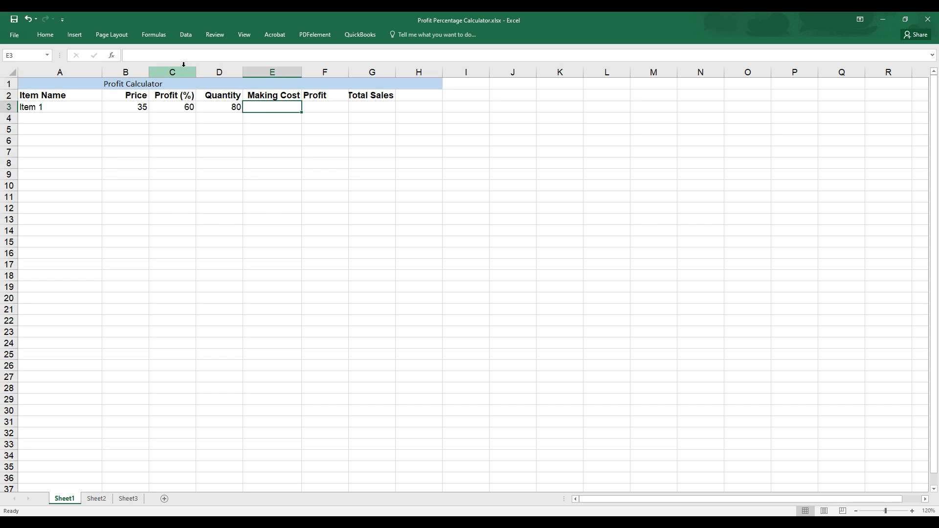
click(273, 107)
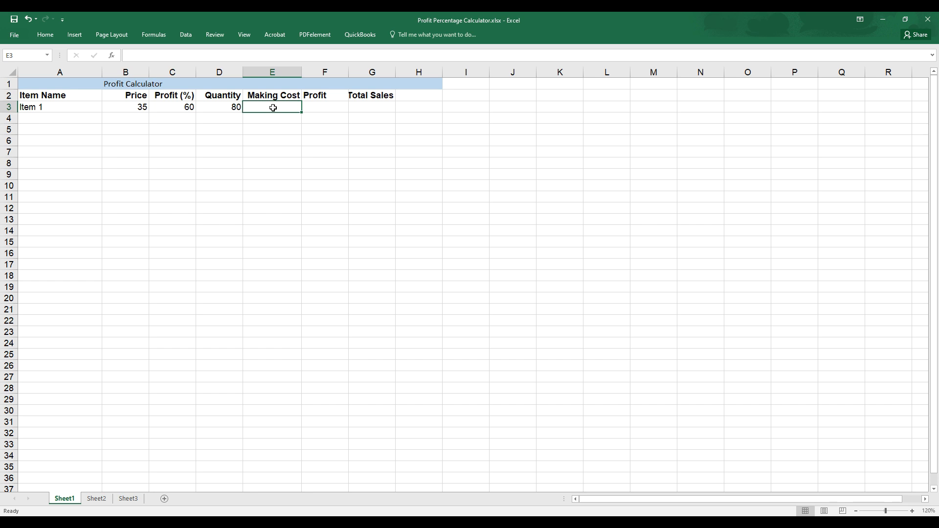
click(167, 56)
text(=)
Switch to the sticky note, place it over the sheet and examine the formula for profit from profit percentage, then return to the workbook.
click(636, 525)
drag(767, 184, 445, 129)
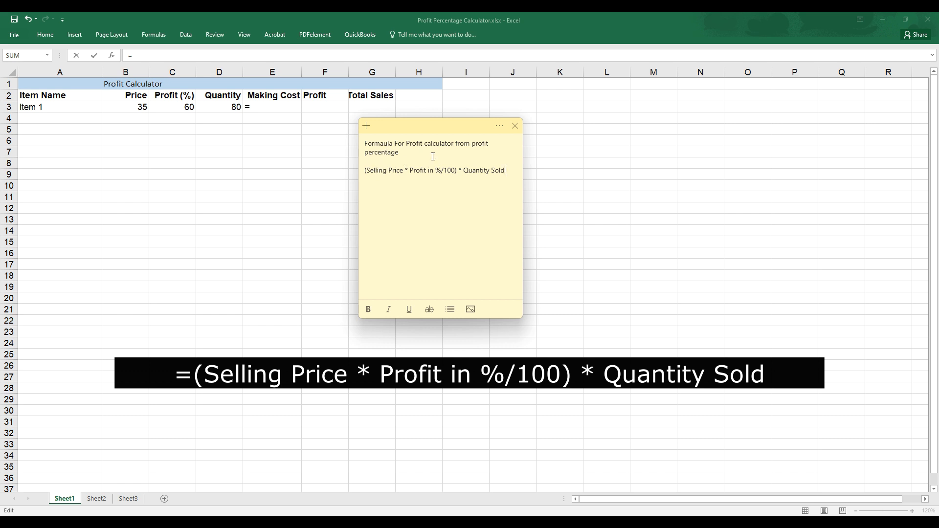
click(377, 171)
click(406, 170)
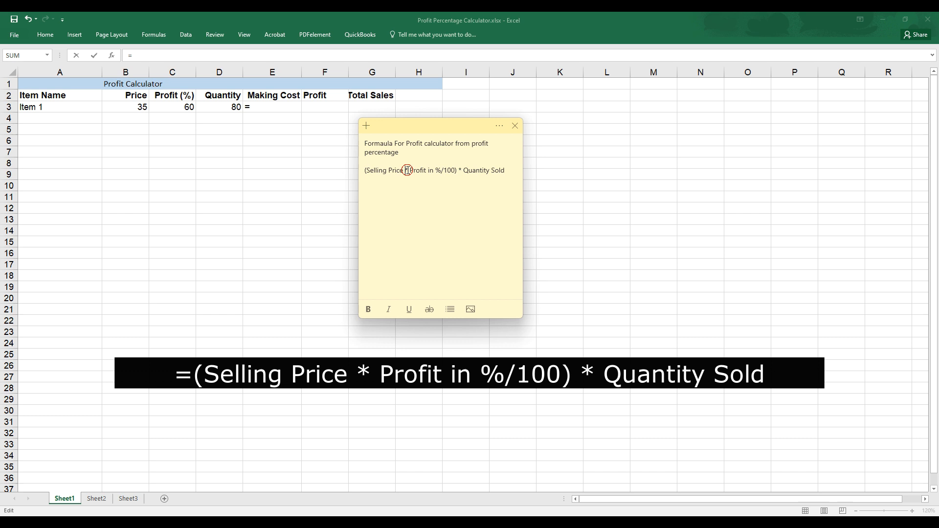
click(433, 169)
drag(505, 171, 364, 161)
click(378, 178)
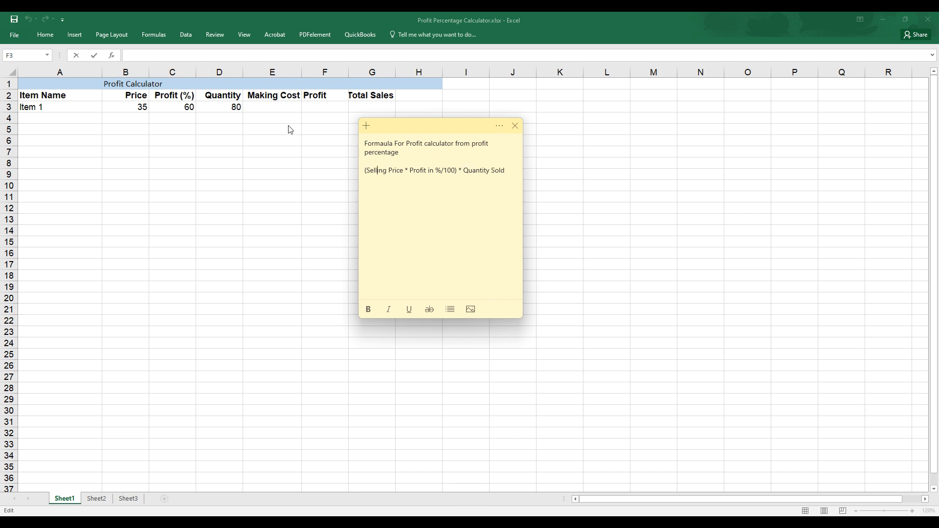
click(286, 20)
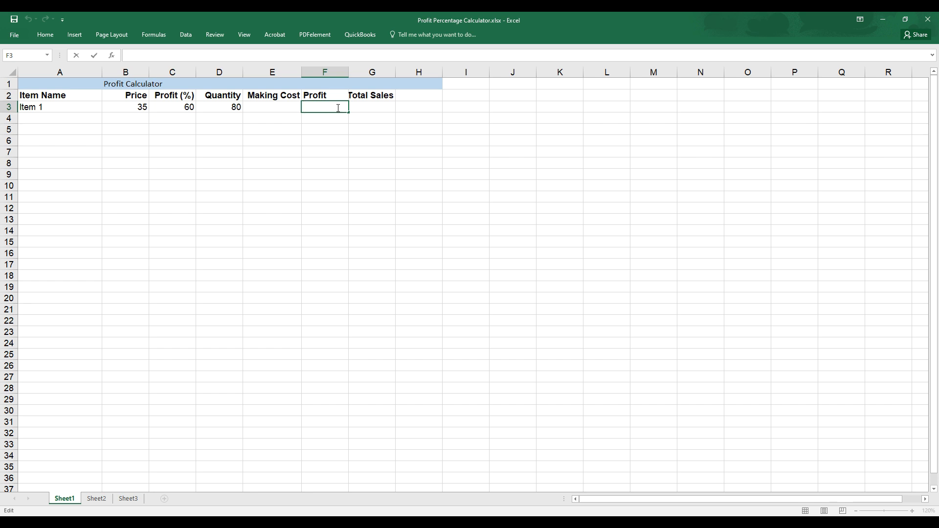
Calculate the profit for Item 1 in F3 with the formula =(B3*C3/100)*D3.
click(147, 55)
text(=)
click(130, 108)
text(*)
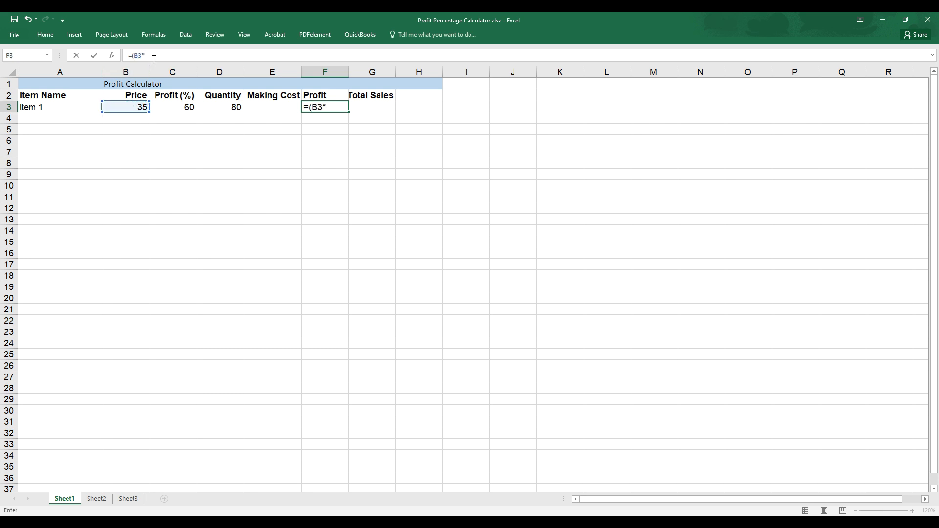
click(178, 108)
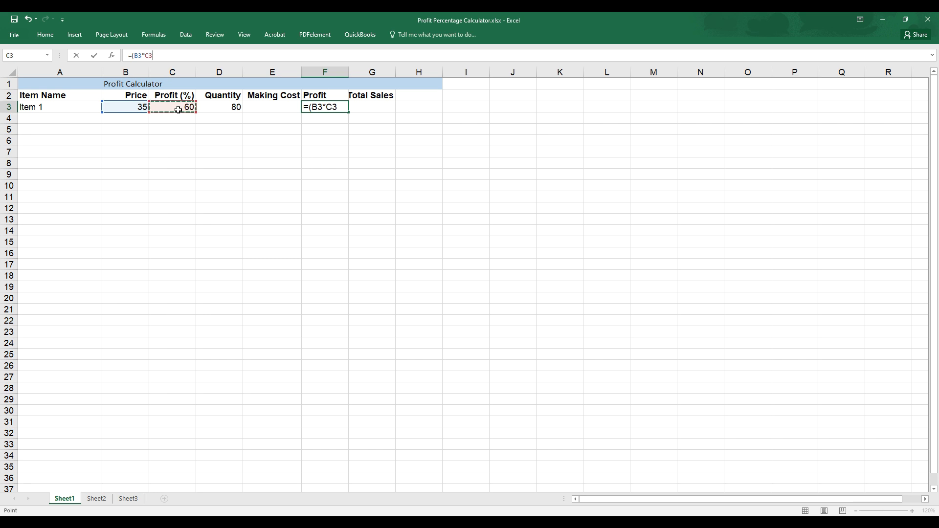
text(/)
text(100)*)
click(221, 107)
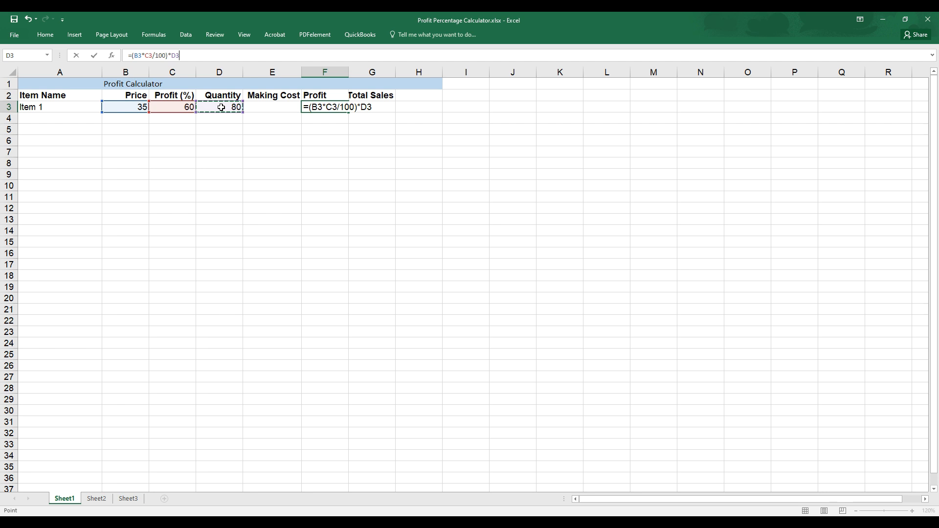
key(Return)
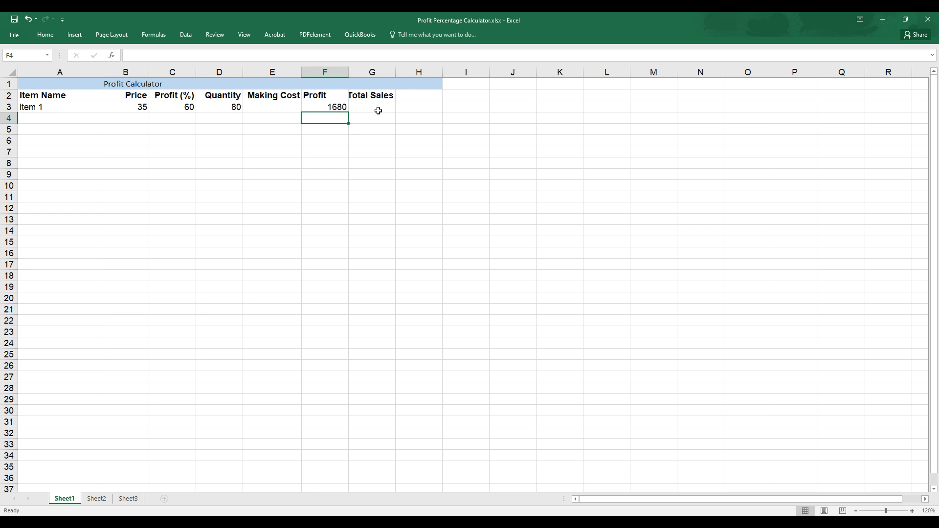
Calculate the total sales for Item 1 in G3 with the formula =B3*D3.
click(379, 106)
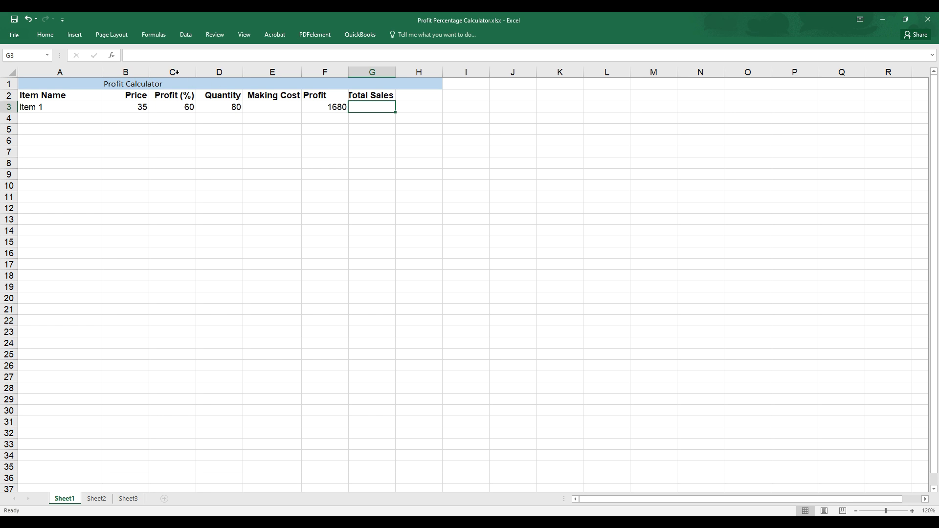
click(197, 59)
text(=)
click(133, 108)
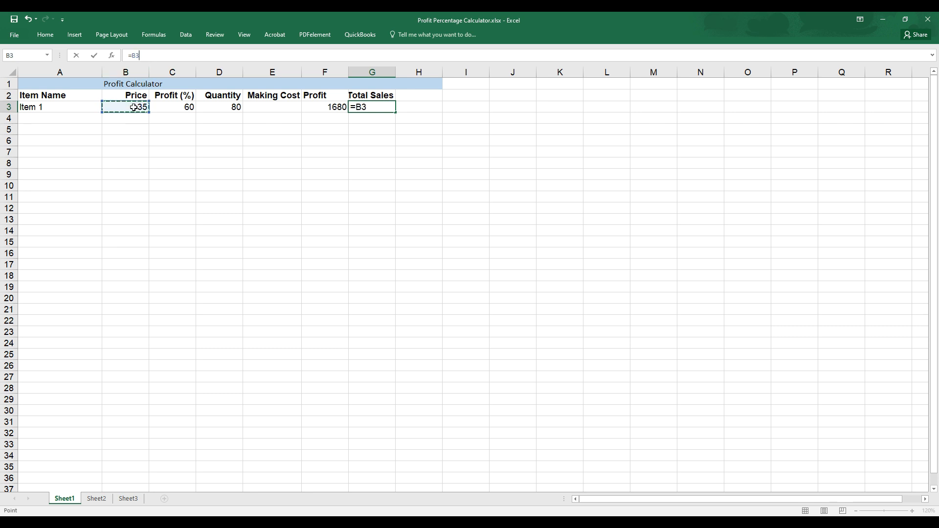
text(*)
click(228, 108)
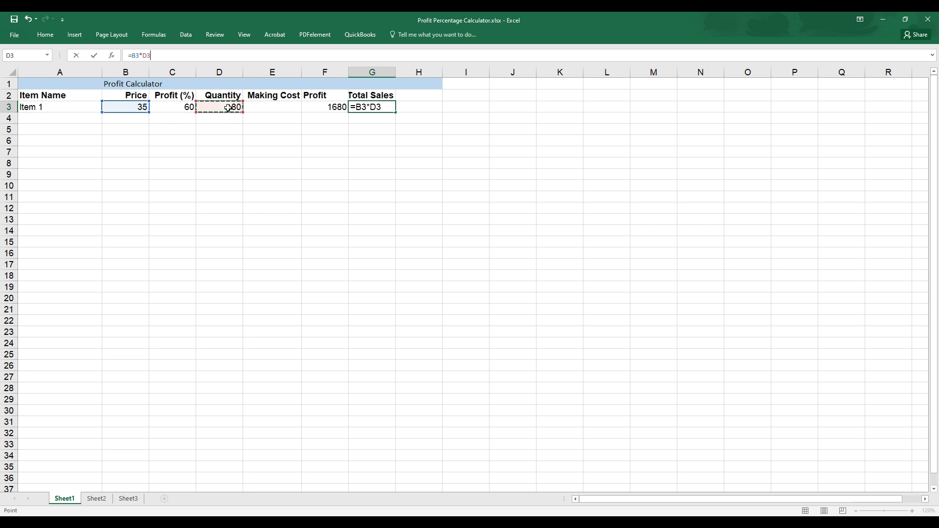
key(Return)
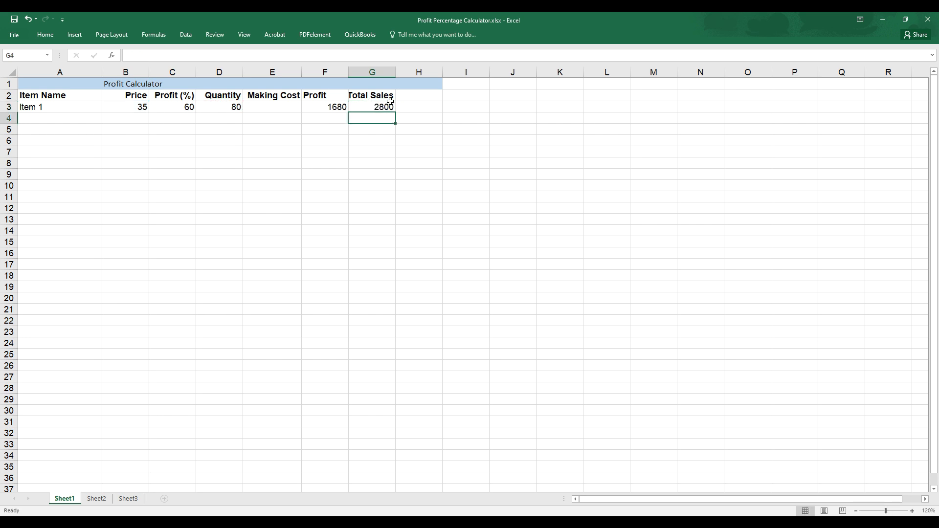
Calculate the making cost for Item 1 in E3 with the formula =G3-F3.
click(279, 108)
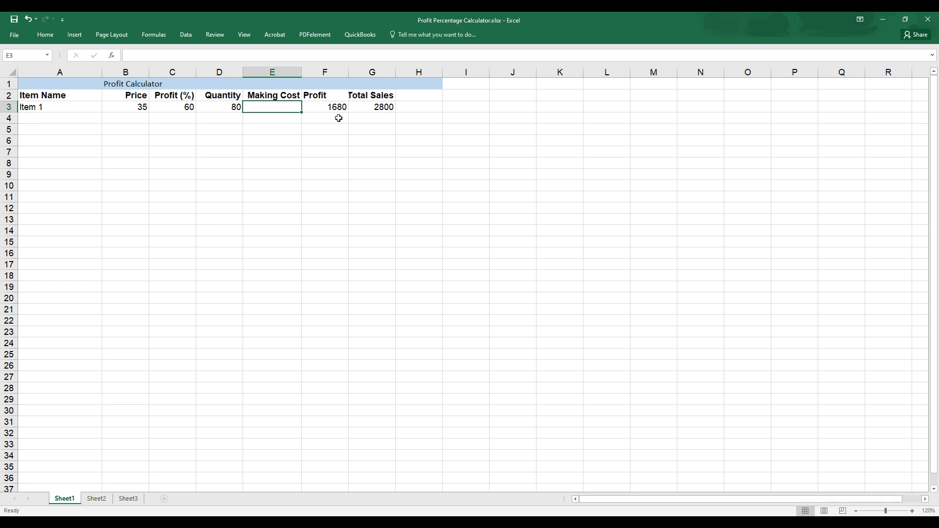
click(247, 55)
text(=)
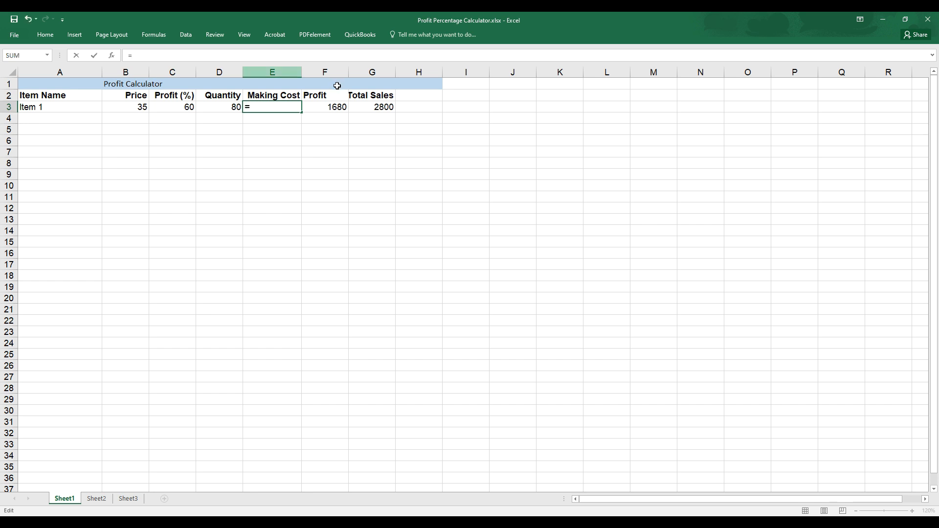
click(380, 109)
text(-)
click(327, 107)
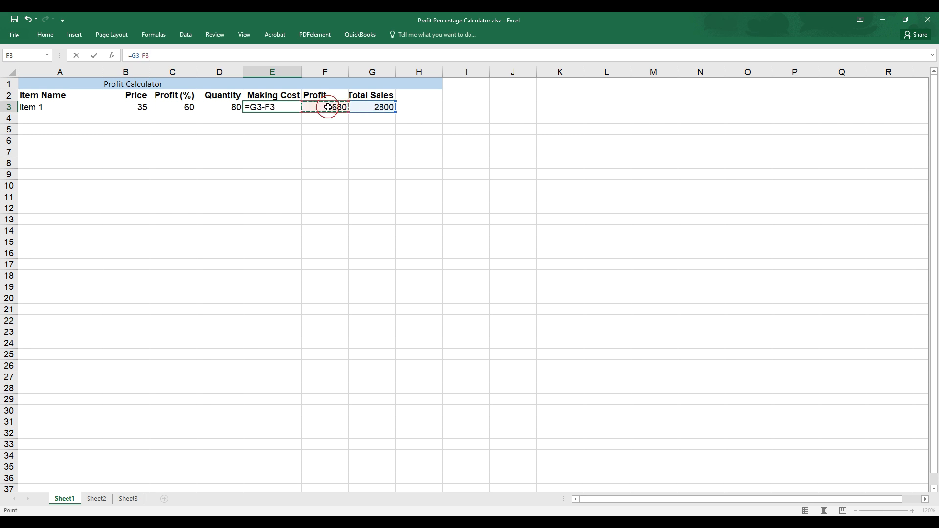
key(Return)
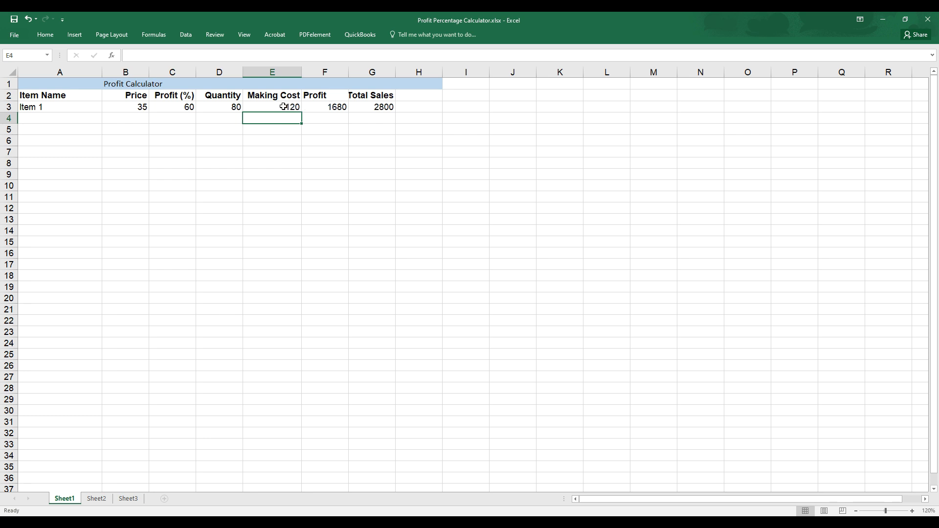
Add Item 2 in row 4 with price 30, profit percentage 75 and quantity 62.
click(74, 121)
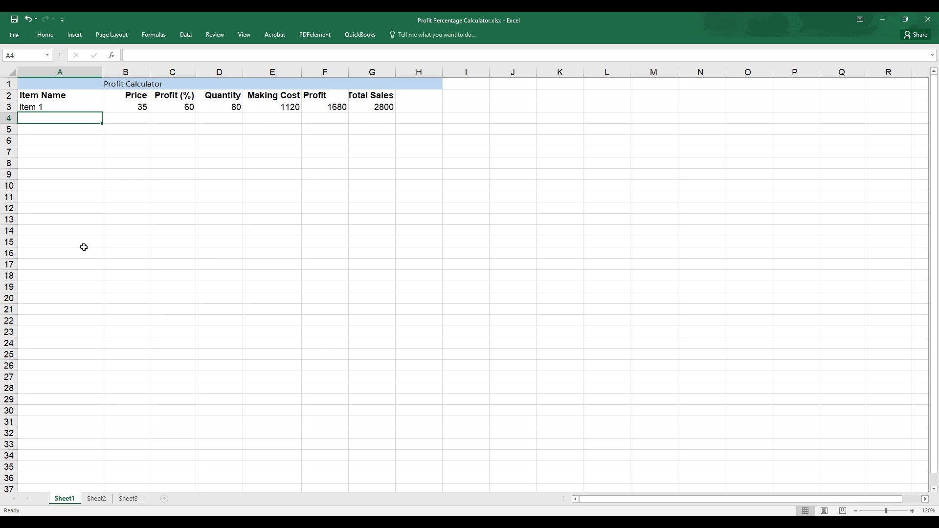
text(Item 2)
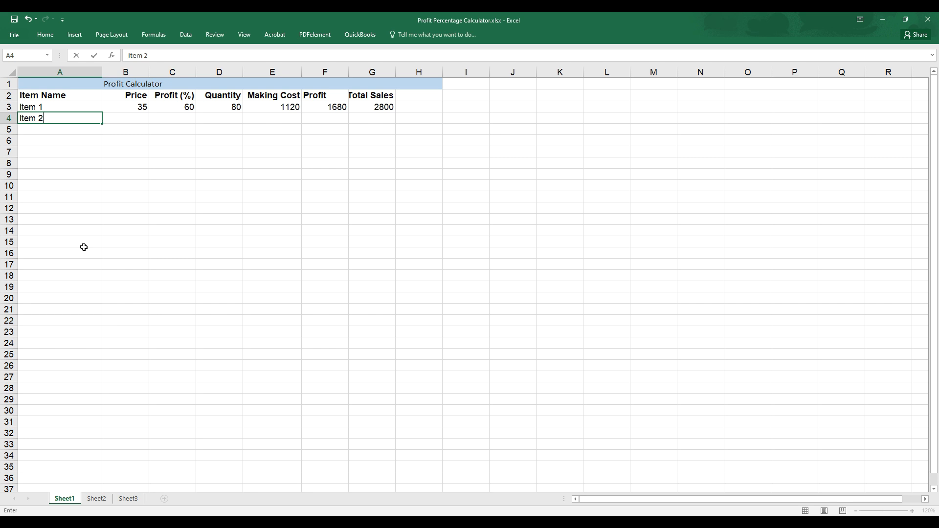
key(Tab)
text(30)
key(Tab)
text(75)
key(Tab)
text(62)
key(Return)
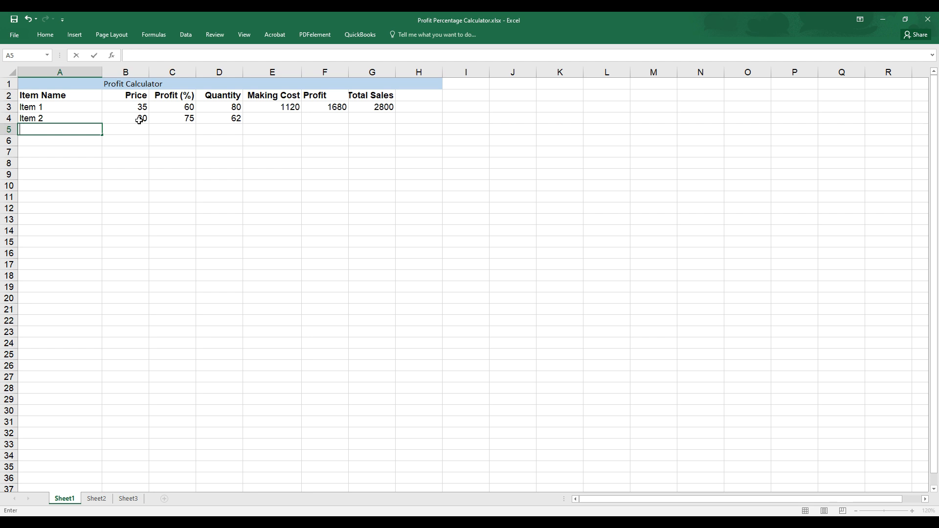
Add Item 3 in row 5 with price 45, profit percentage 55 and quantity 10.
text(Item 3)
key(Tab)
text(45)
key(Tab)
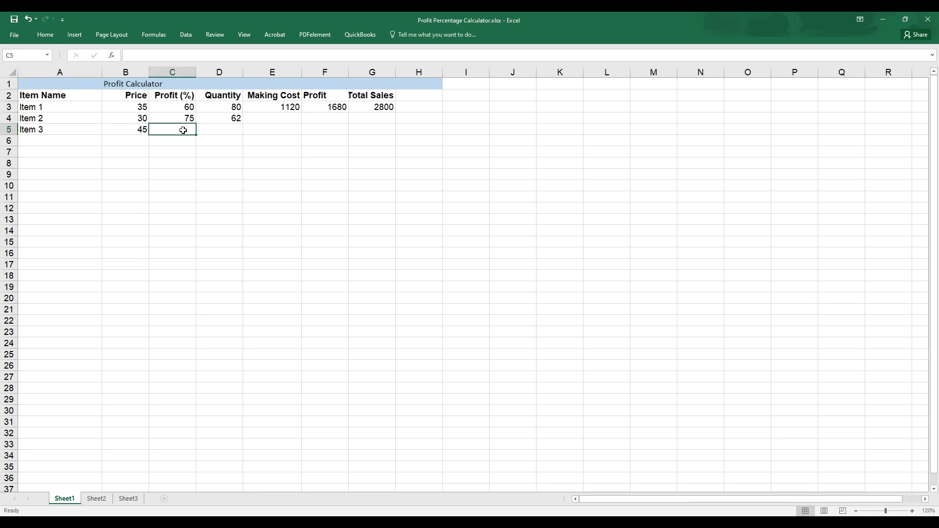
text(55)
key(Tab)
text(10)
key(Return)
Add Item 4 in row 6 with price 25, profit percentage 35 and quantity 42.
text(Item 4)
key(Tab)
text(25	35)
key(Tab)
text(42)
key(Return)
Enter the item names Item 4, Item 5, Item 6 and Item 7 in cells A7 to A10.
text(Item 4)
key(Return)
text(Item 5)
key(Down)
text(Item 5)
key(Down)
text(Itmem 7)
key(BackSpace)
key(BackSpace)
key(BackSpace)
key(BackSpace)
key(BackSpace)
text(em 7)
key(Up)
click(176, 57)
key(BackSpace)
text(6)
Enter the prices 38, 28, 36 and 29 in cells B7 to B10.
click(142, 153)
text(30)
key(Return)
text(28)
key(Return)
text(36)
key(Return)
text(29)
Enter the profit percentages 75, 73.5, 71.8 and 8 in cells C7 to C10.
key(Tab)
key(Up)
key(Up)
key(Up)
text(75)
key(Return)
text(73.5 )
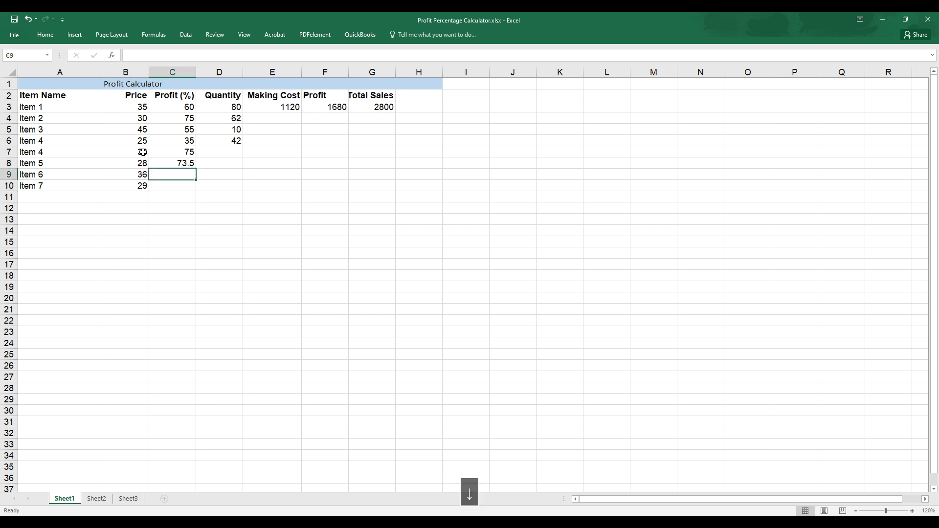
text(71.8)
key(Return)
text(8)
Enter the quantities 92, 55, 62 and 100 in cells D7 to D10.
key(Tab)
key(Up)
key(Up)
key(Up)
text(92)
key(Return)
text(55)
key(Return)
text(62)
key(Return)
text(100)
key(Return)
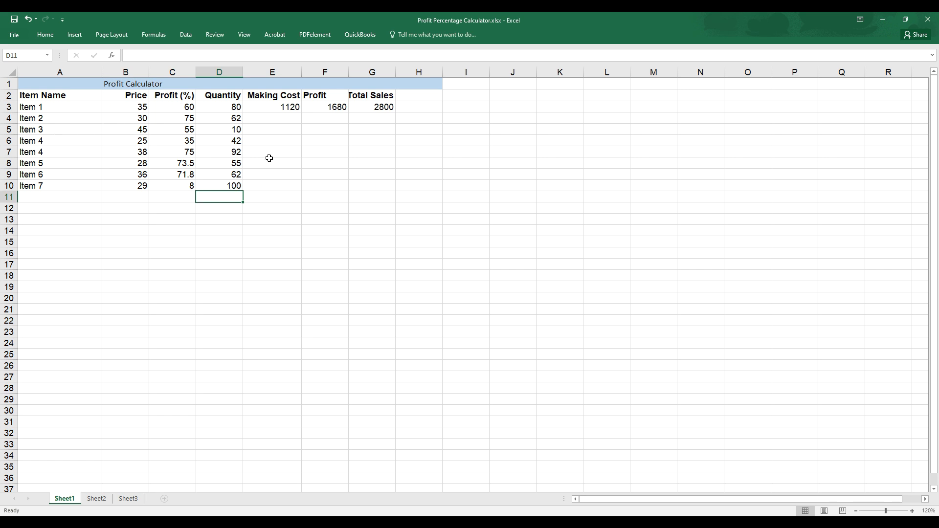
Fill the Profit formula from F3 down to F10.
click(286, 115)
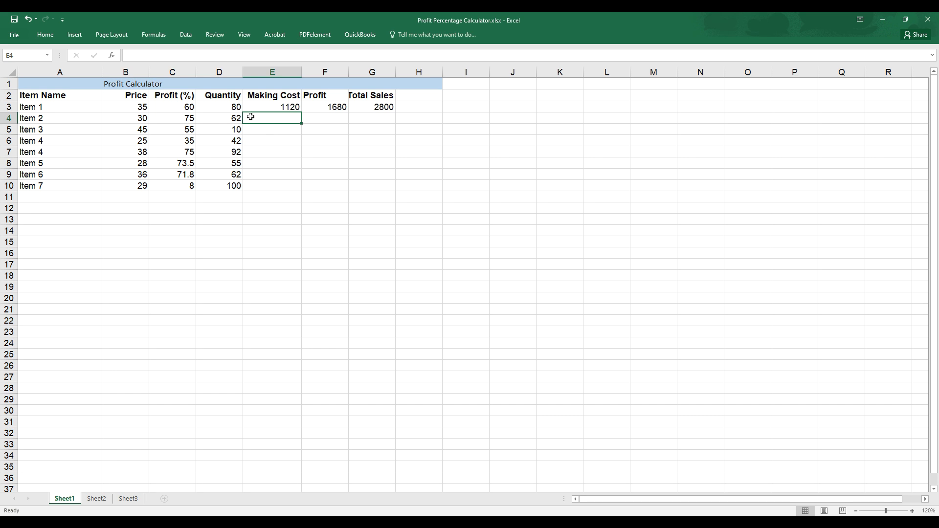
click(263, 104)
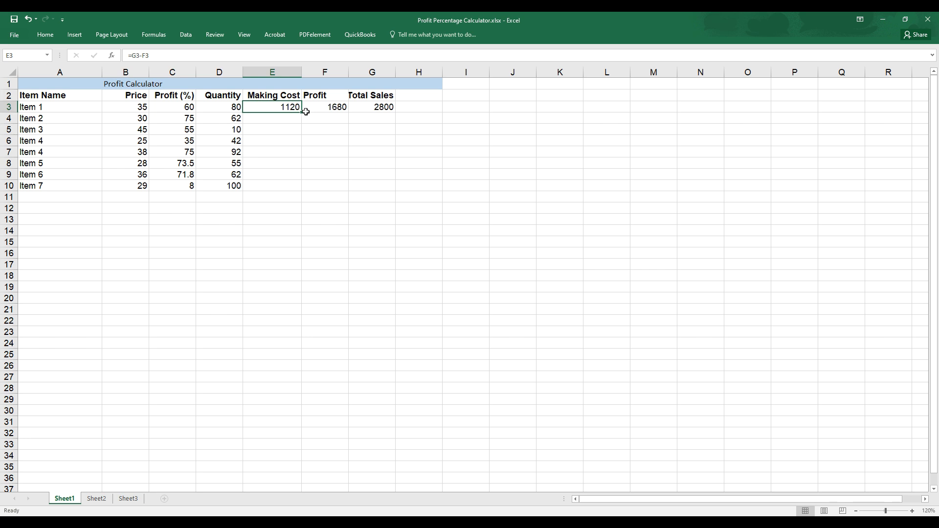
click(322, 107)
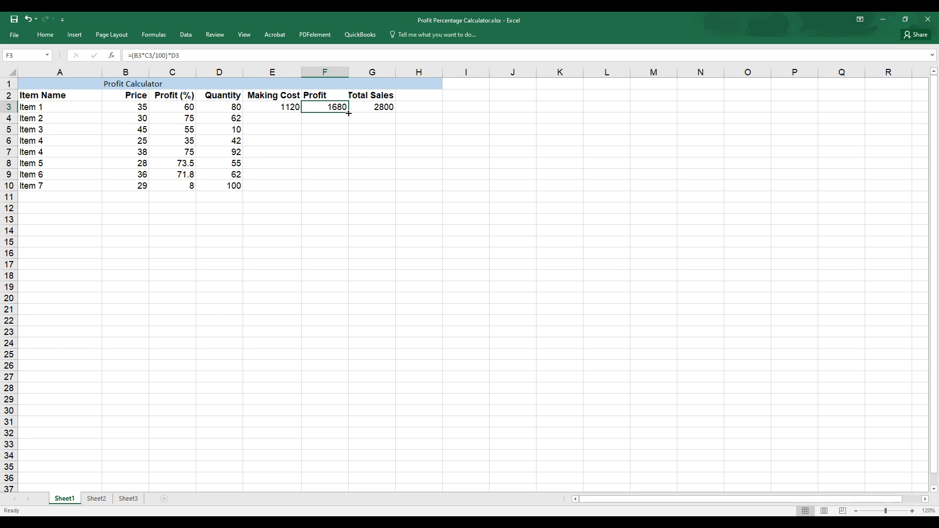
drag(348, 113, 346, 188)
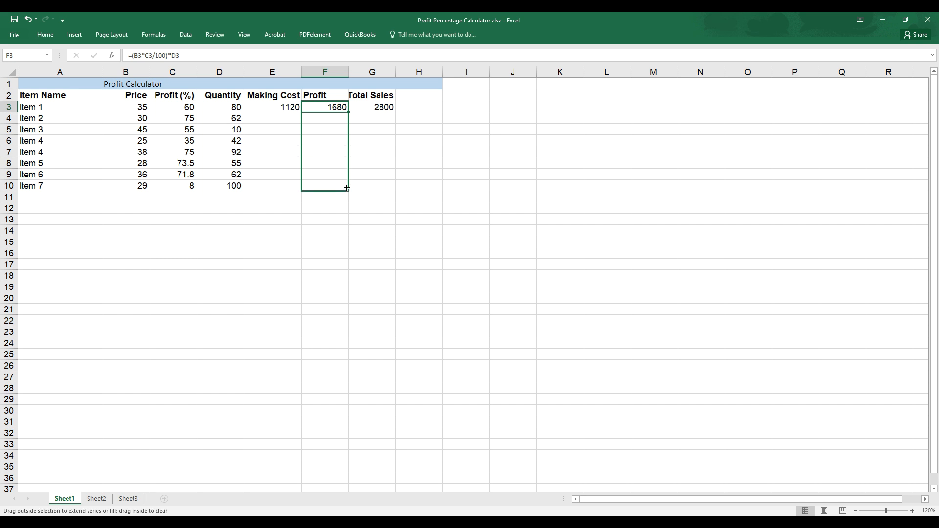
drag(346, 188, 346, 188)
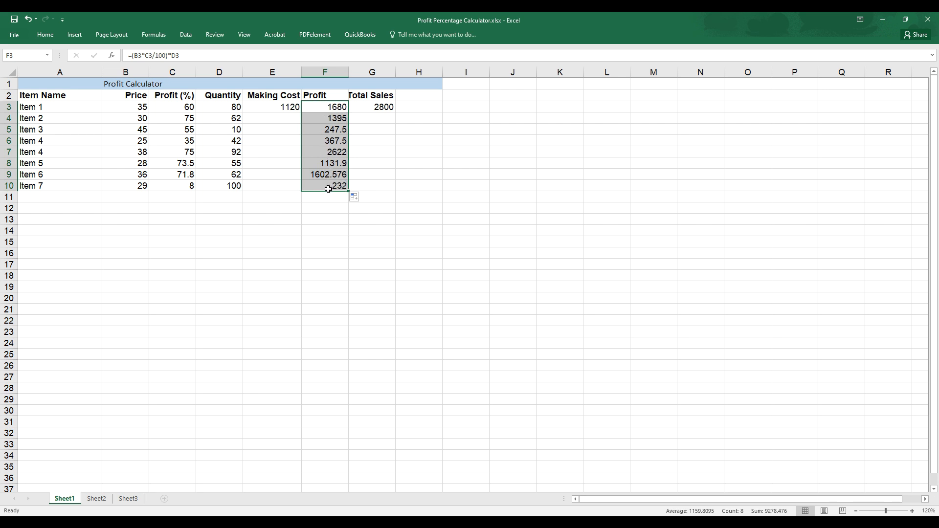
Fill the Total Sales formula from G3 down to G10 and the Making Cost formula from E3 down to E10.
click(382, 107)
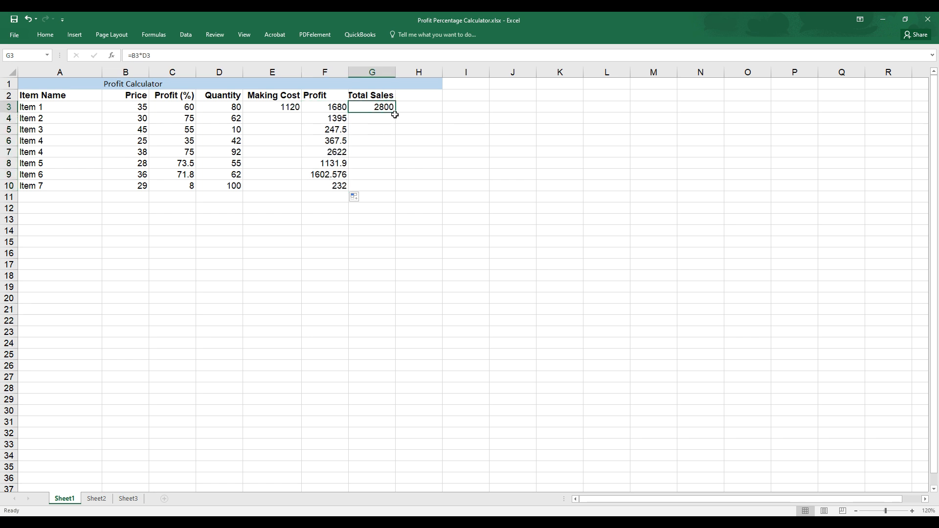
drag(396, 113, 395, 191)
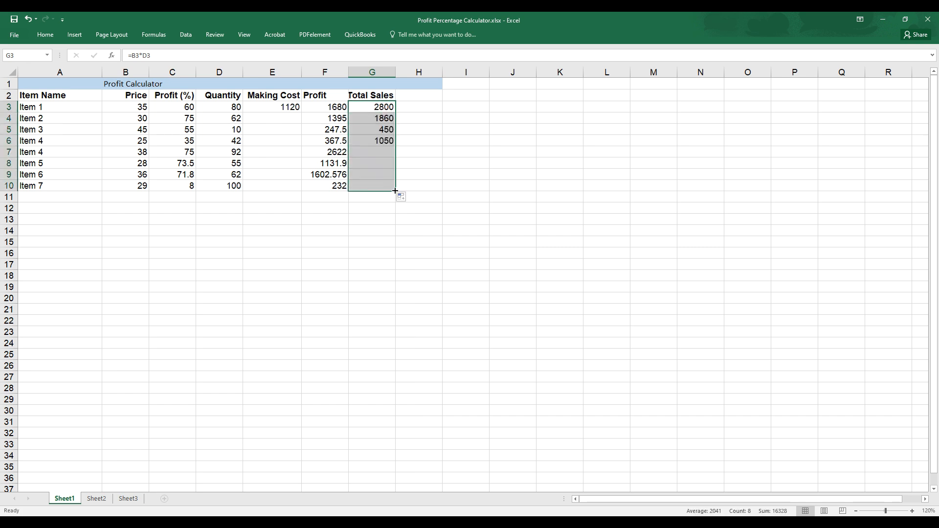
click(286, 106)
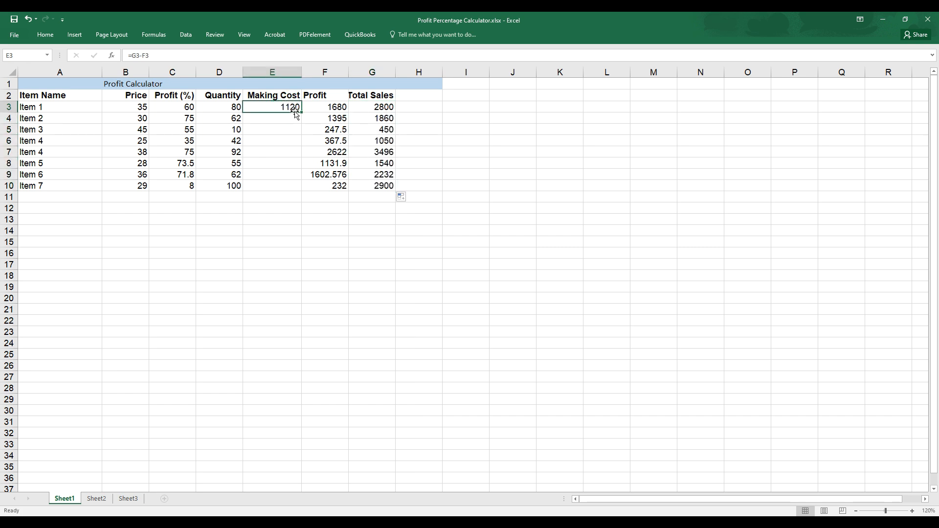
drag(300, 114, 300, 190)
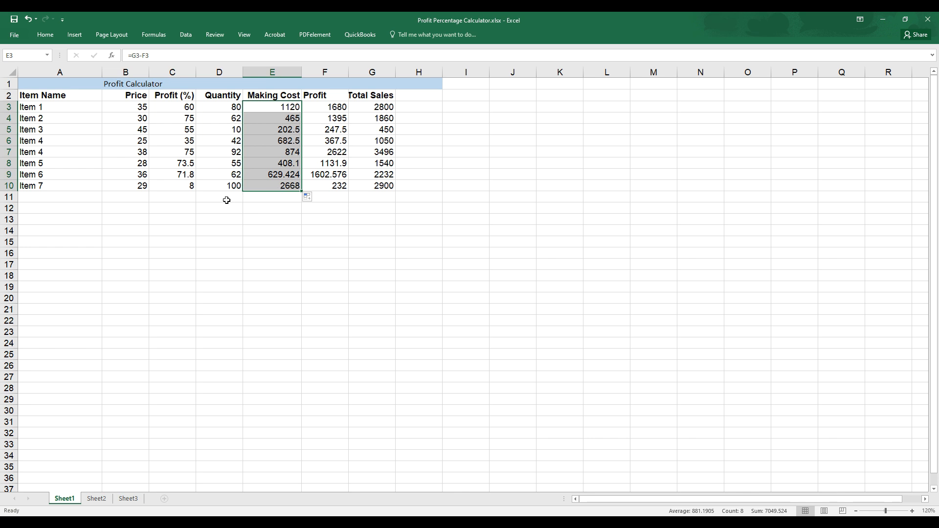
Enter the label Total in D11 below the Quantity column.
click(224, 198)
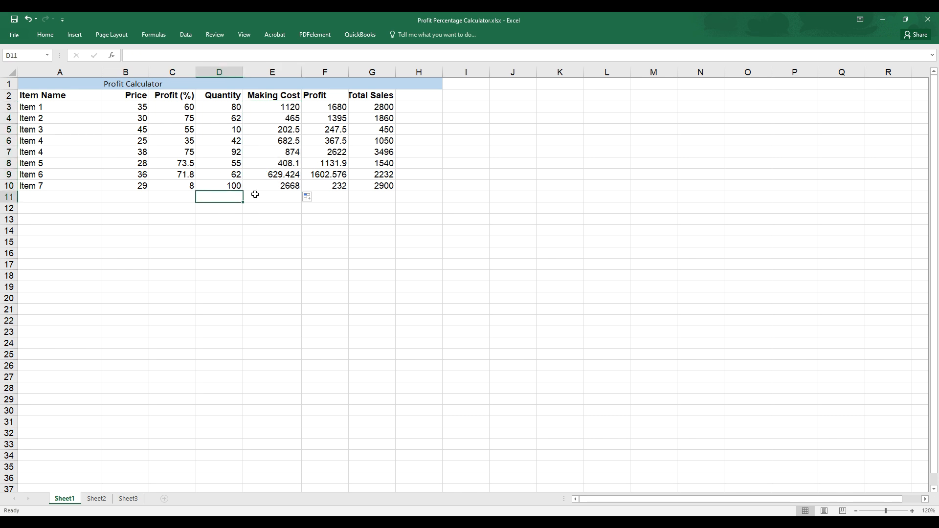
text(Total)
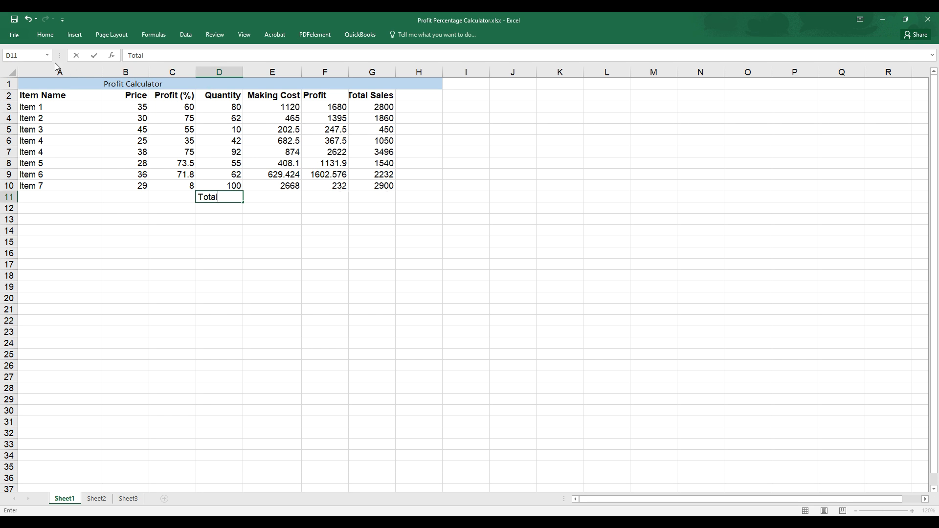
click(46, 35)
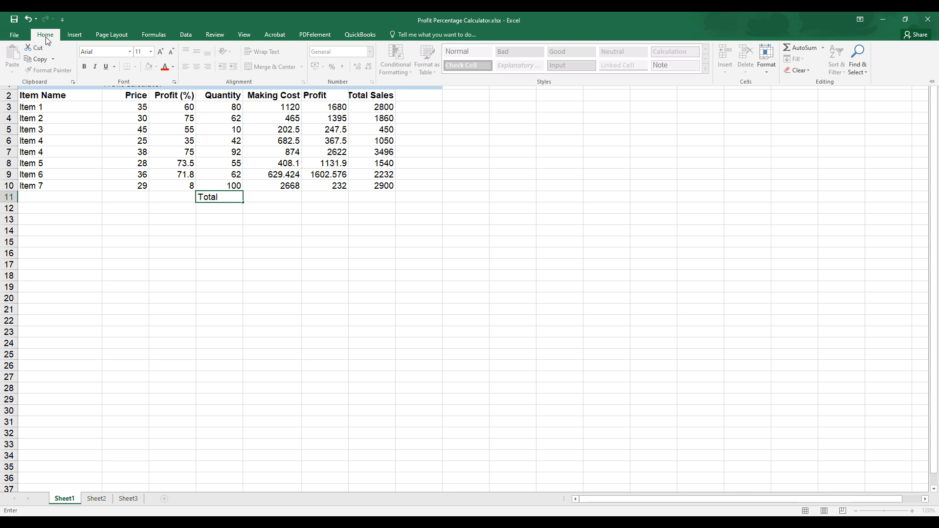
click(288, 103)
click(288, 104)
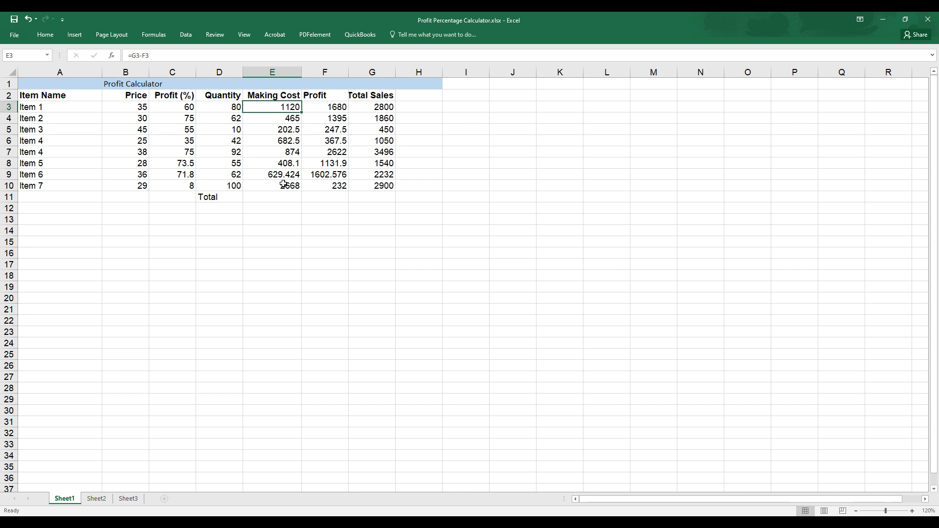
Enter the label Total in C11 and clear the one in D11.
click(185, 197)
text(tOTAL)
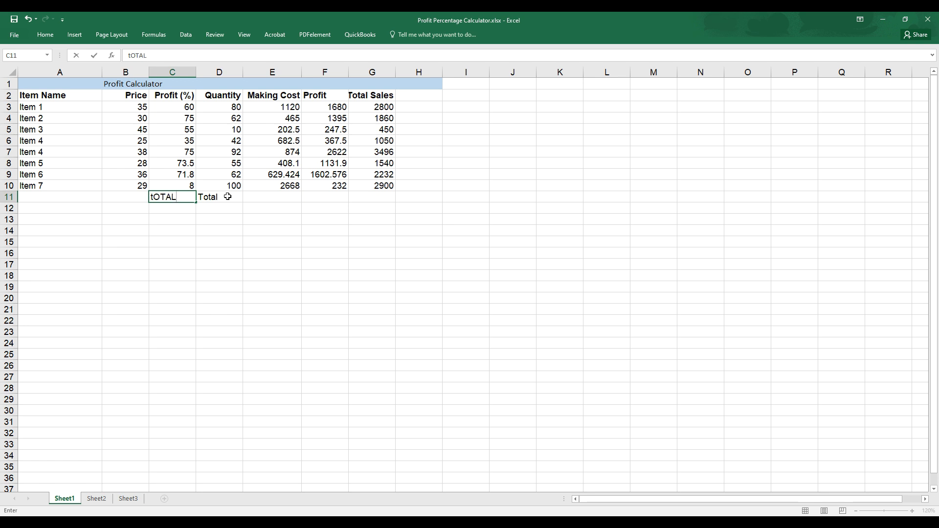
key(BackSpace)
key(BackSpace)
key(BackSpace)
key(BackSpace)
click(225, 198)
key(BackSpace)
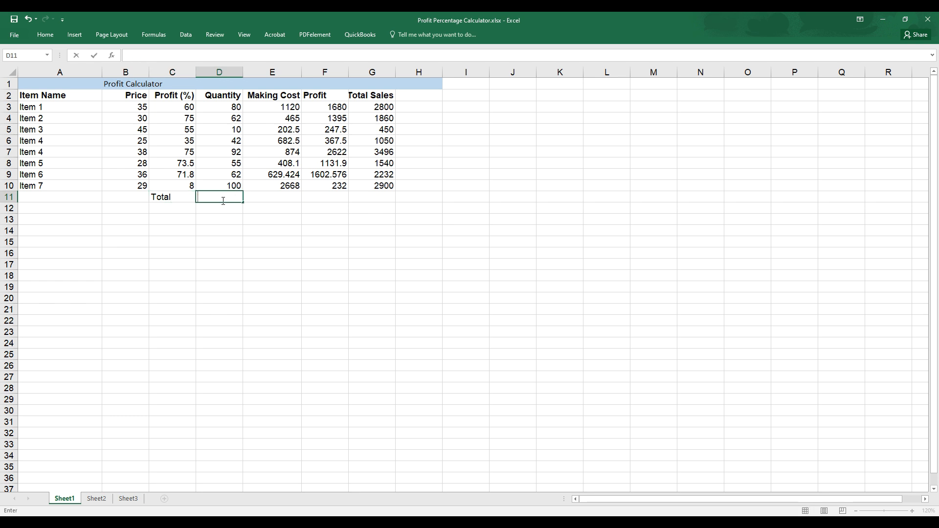
Sum the quantities D3 to D10 into D11 with AutoSum.
click(227, 106)
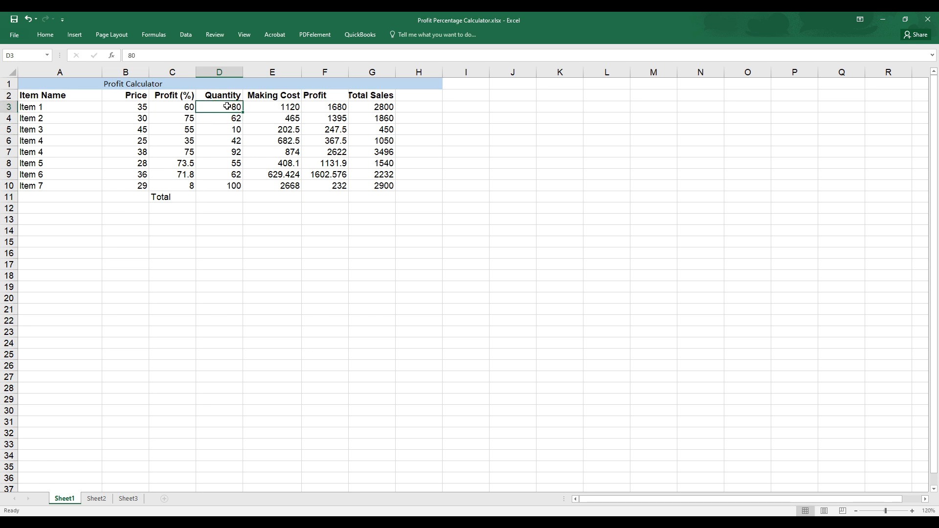
shift+click(233, 186)
click(45, 34)
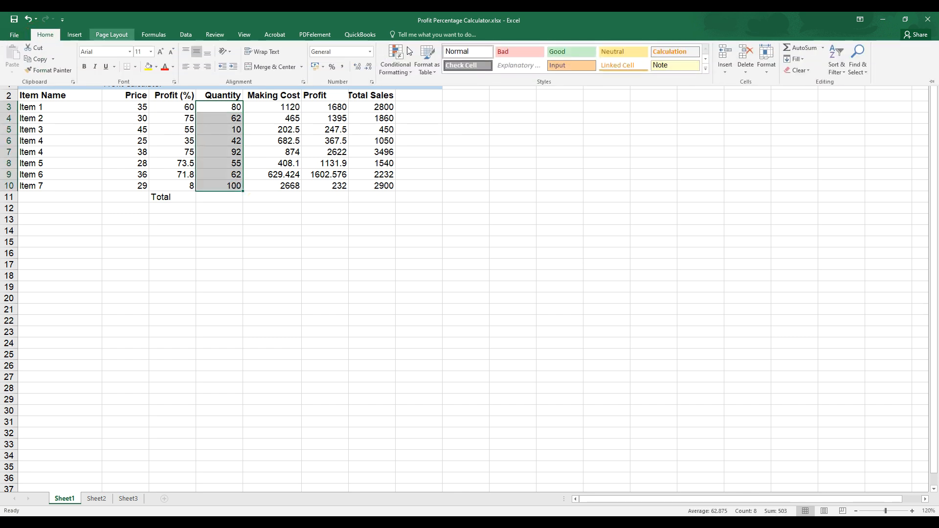
click(802, 48)
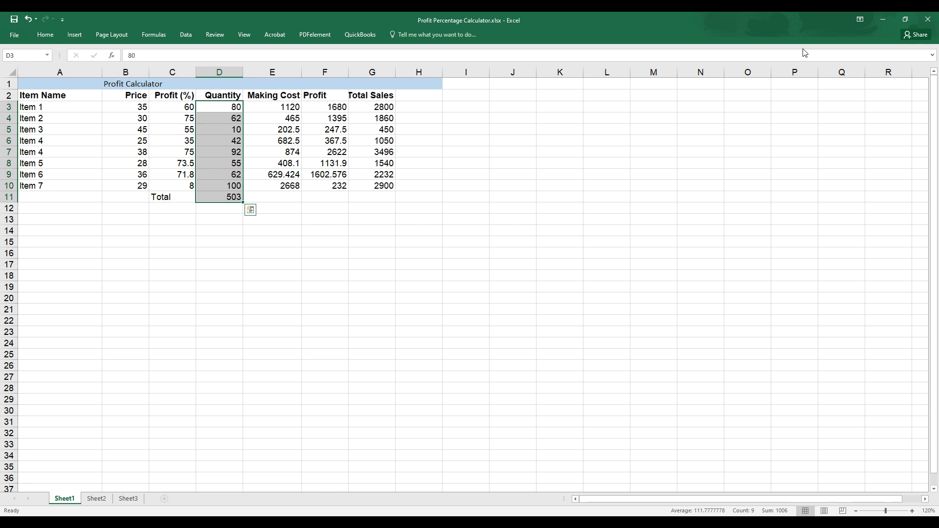
Sum the making costs E3 to E10 into E11 with AutoSum.
click(254, 196)
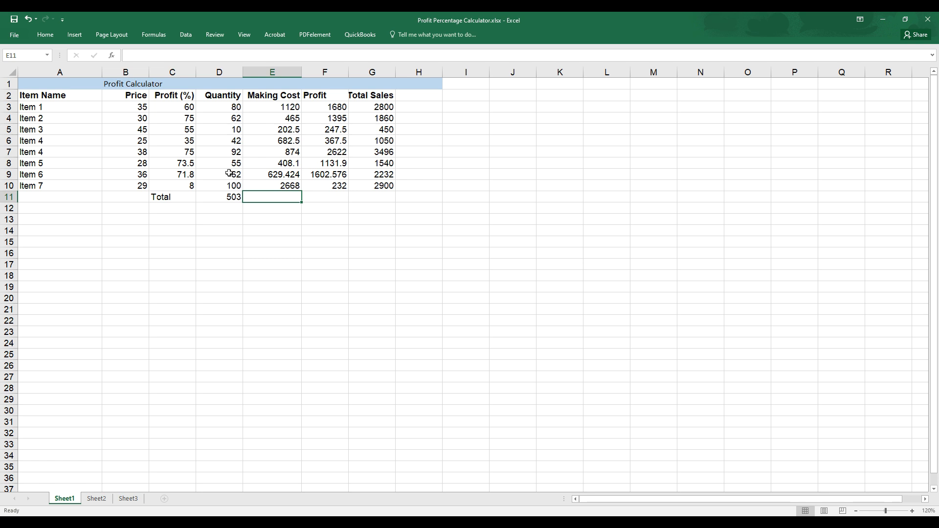
click(288, 104)
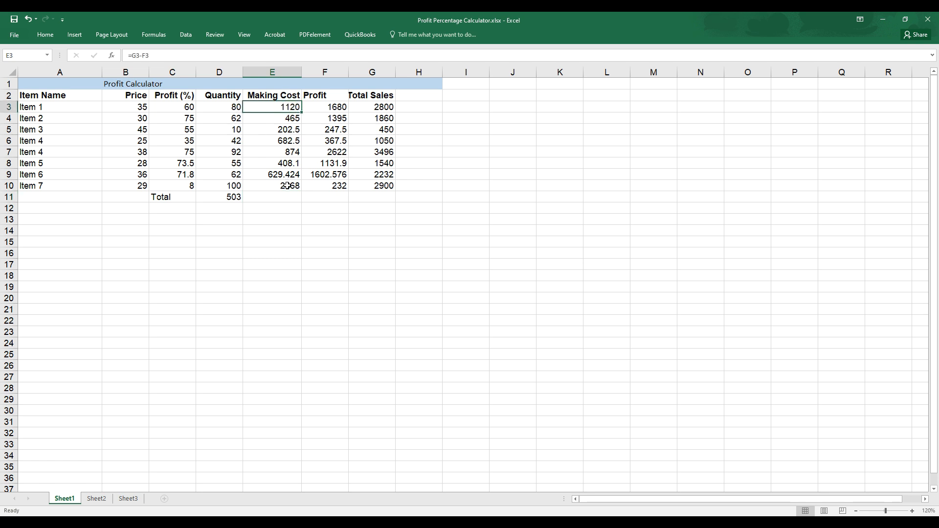
shift+click(287, 185)
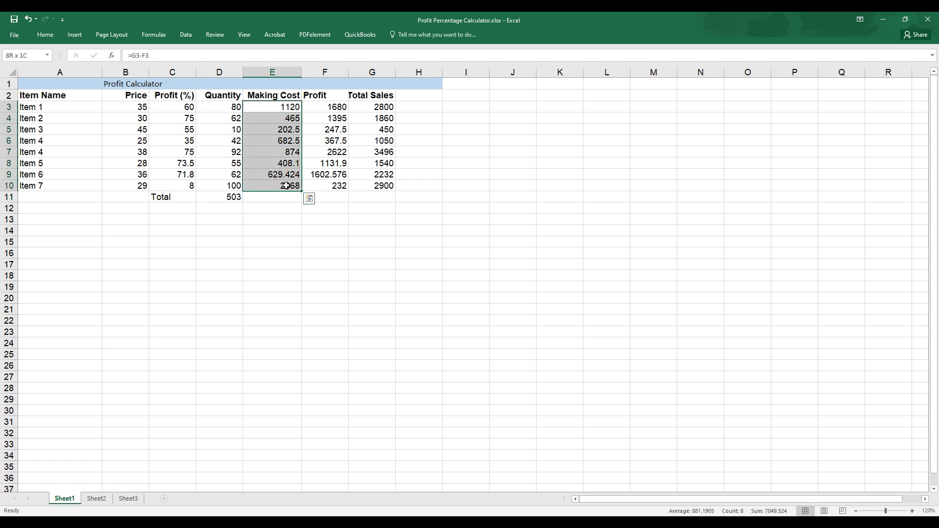
click(52, 37)
click(797, 51)
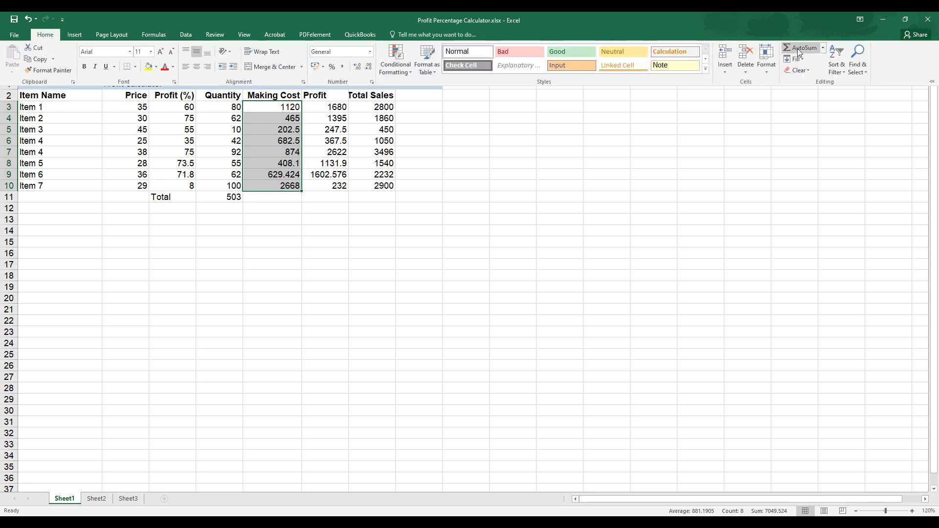
Sum the profits F3 to F10 into F11 with AutoSum.
click(329, 110)
shift+click(314, 185)
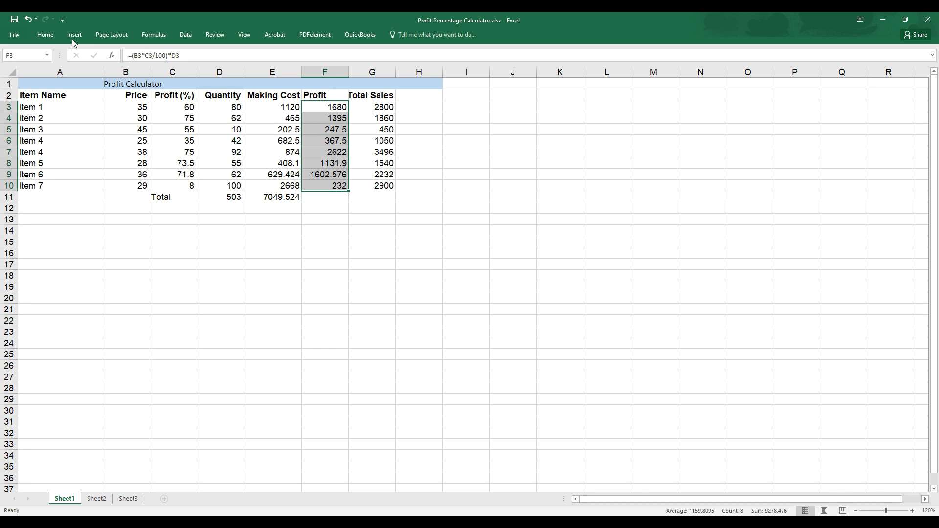
click(54, 36)
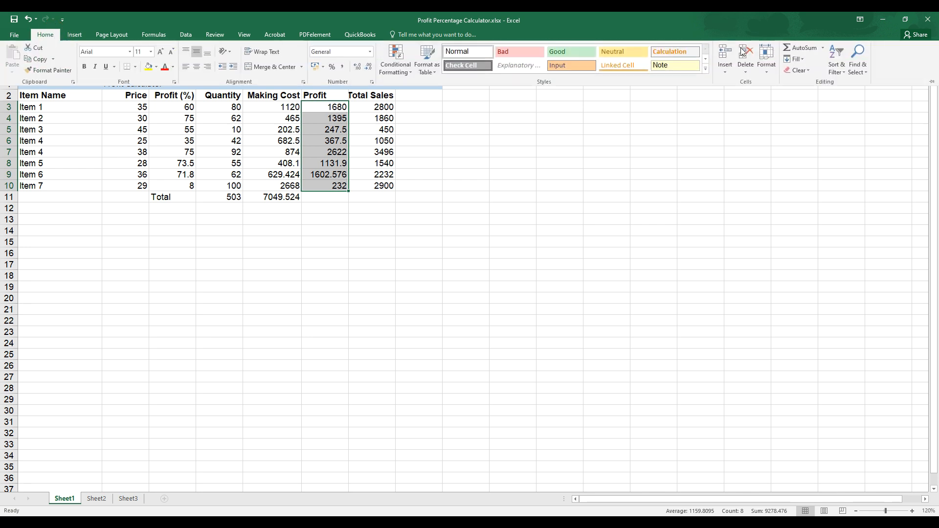
click(797, 51)
Sum the total sales G3 to G10 into G11 with AutoSum.
click(364, 107)
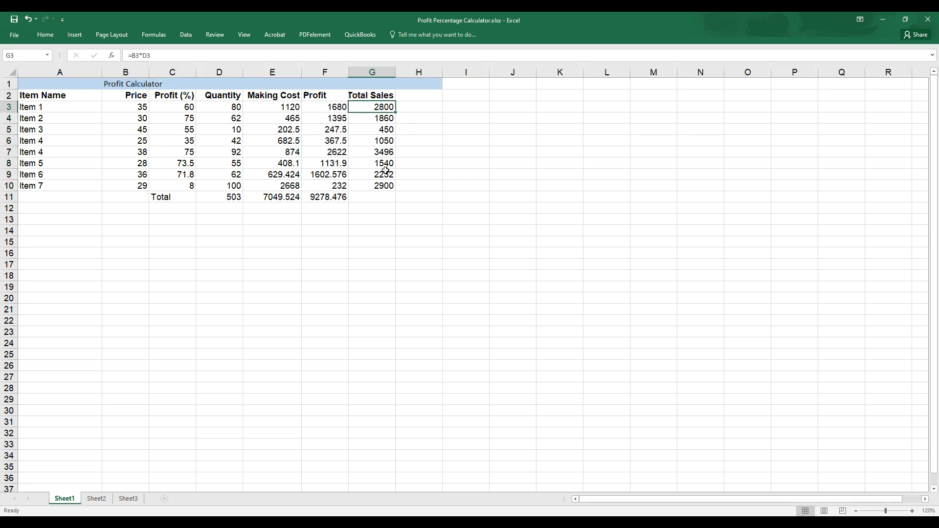
shift+click(384, 186)
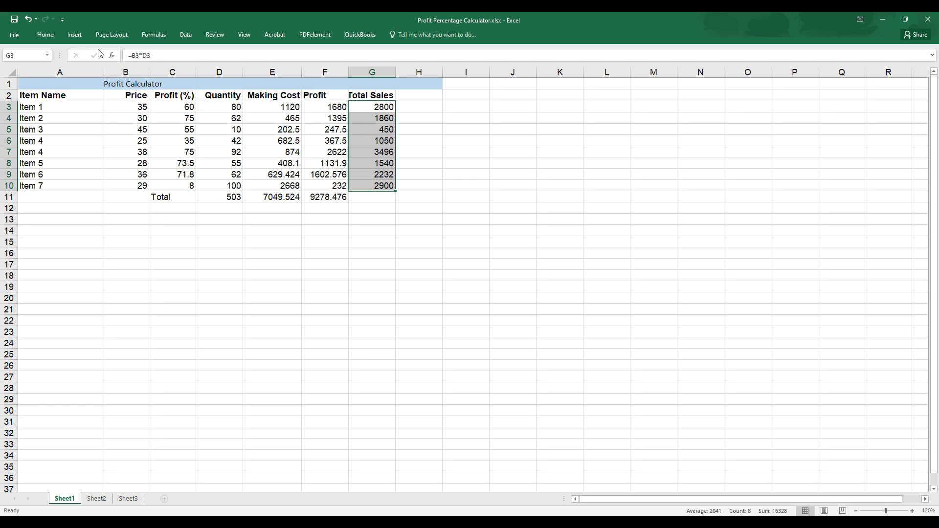
click(44, 36)
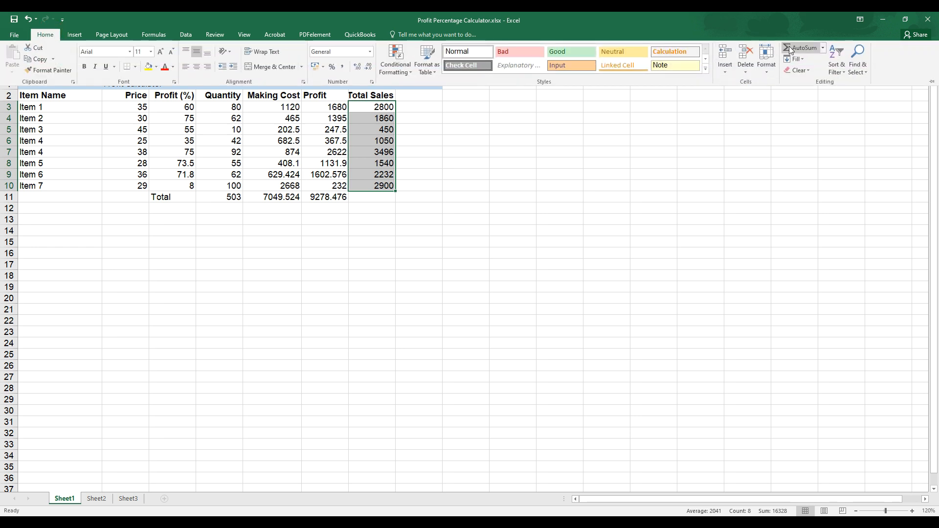
click(795, 48)
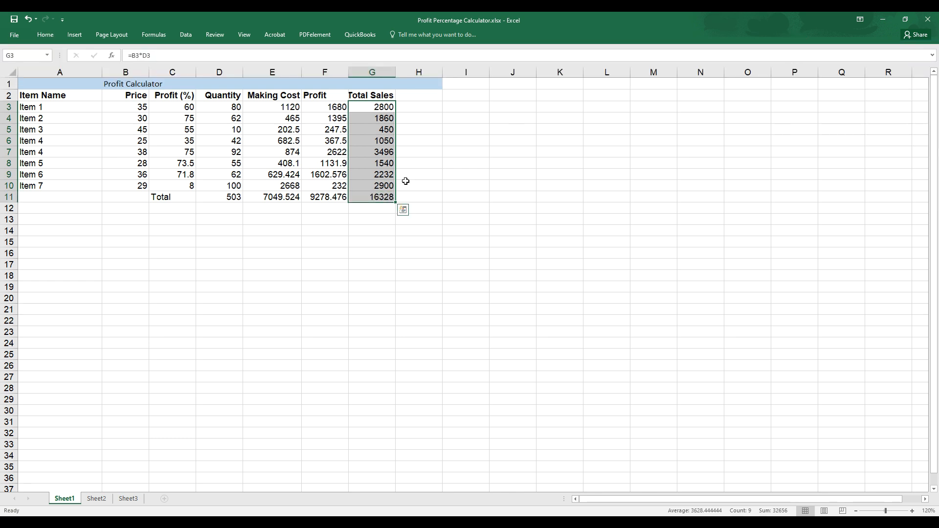
click(408, 195)
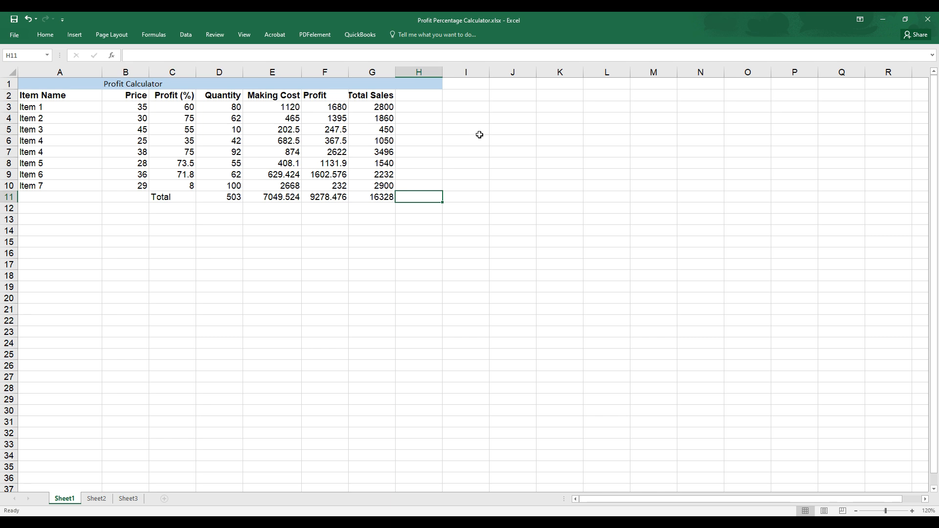
Apply the Note cell style to the column headings in A2 to G2.
click(67, 97)
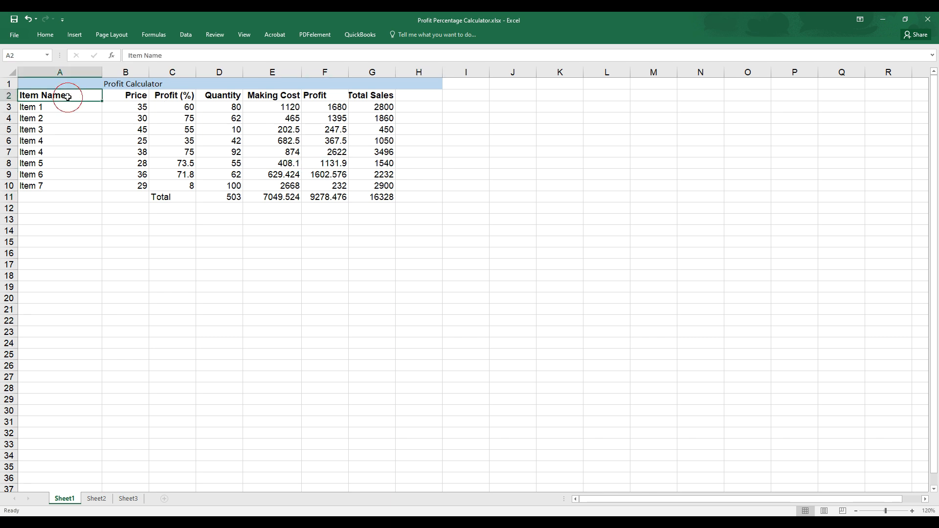
shift+click(381, 95)
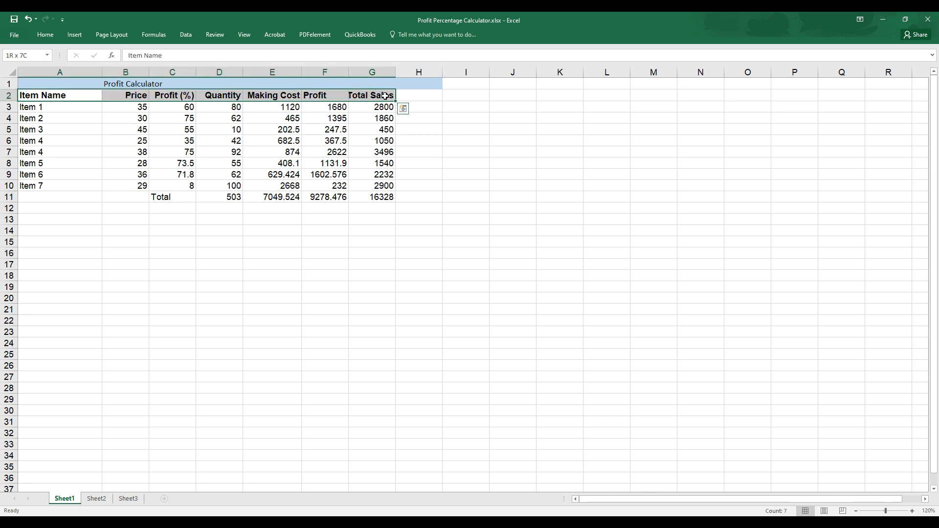
click(49, 37)
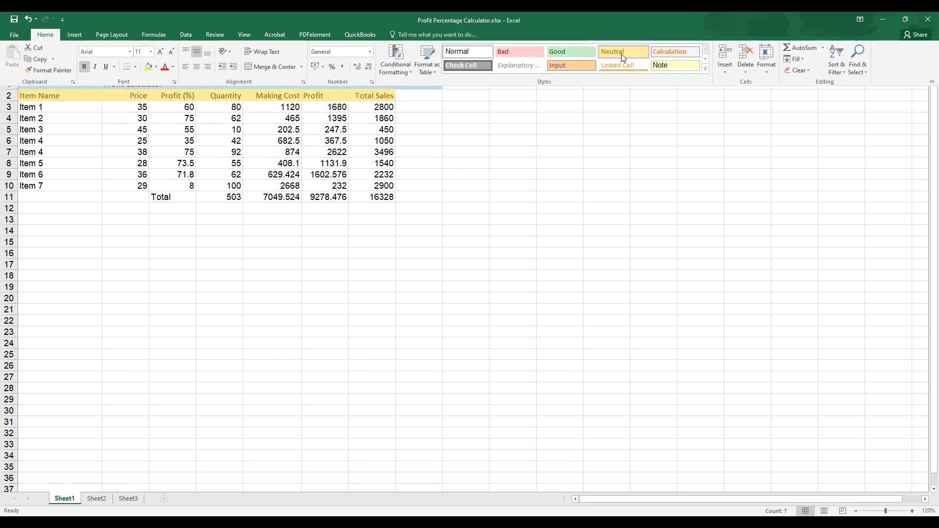
click(672, 64)
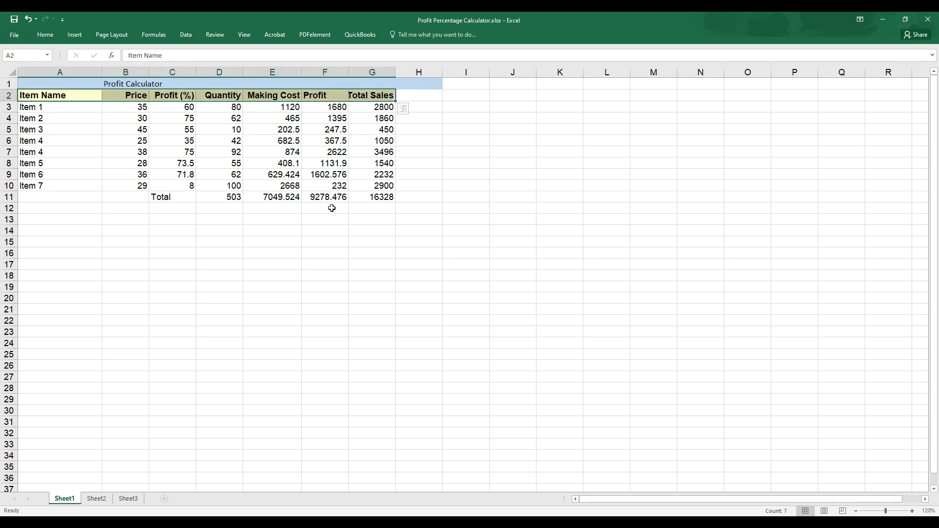
Apply the Accent1 cell style to the total sales sum in G11.
click(388, 198)
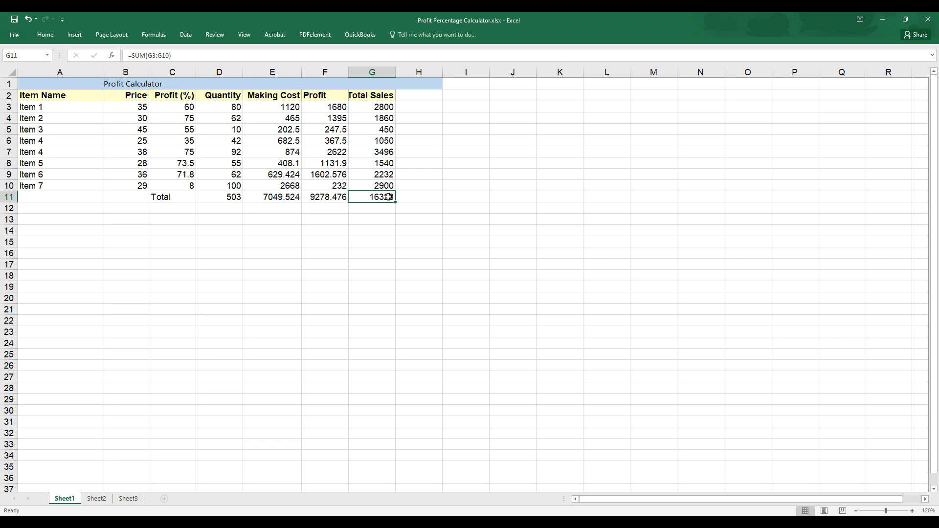
click(45, 35)
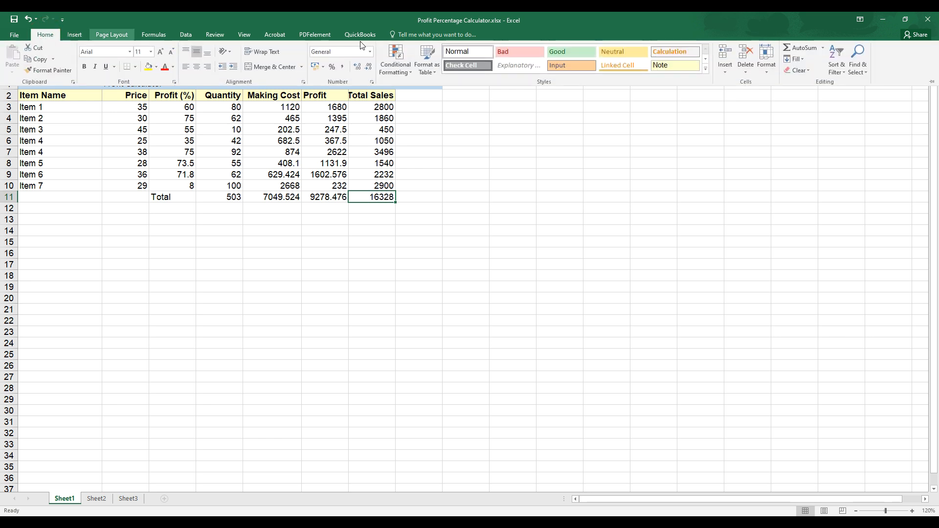
click(705, 65)
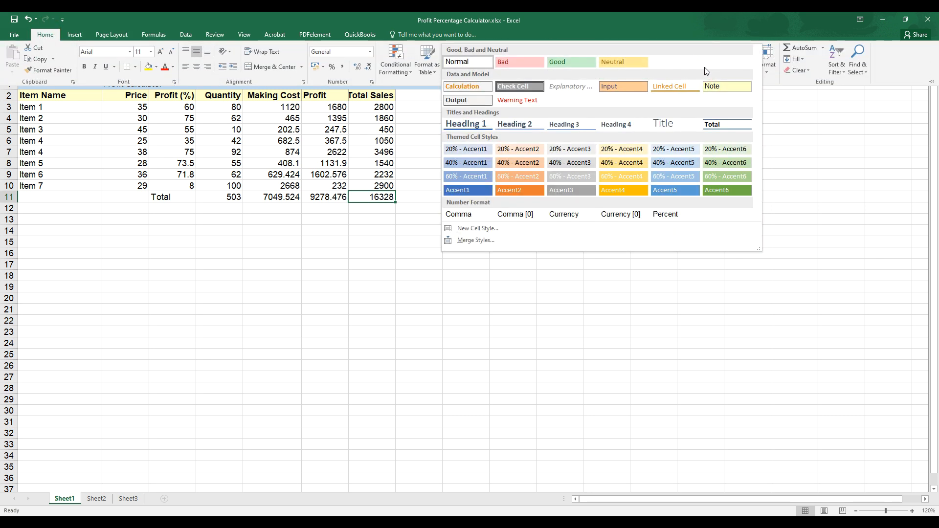
click(471, 190)
Apply the Accent6 cell style to the profit sum in F11.
click(329, 197)
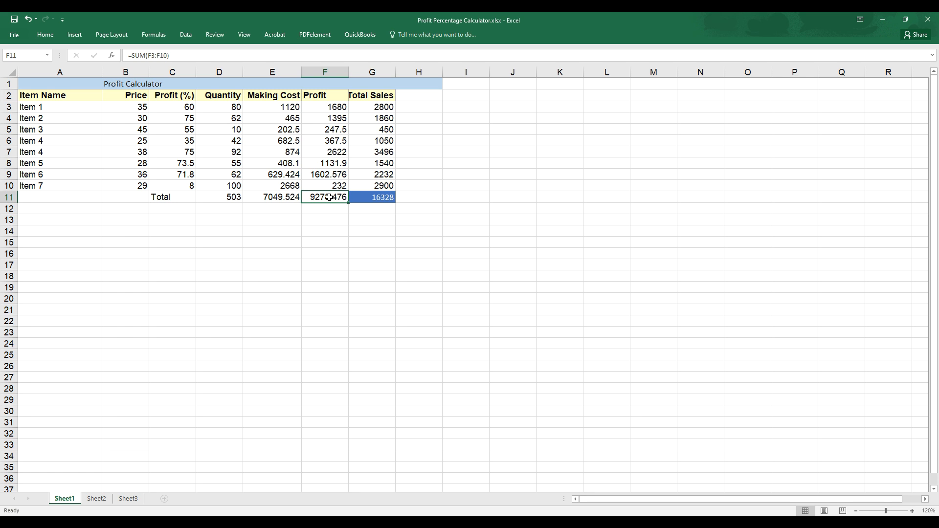
click(45, 34)
click(705, 67)
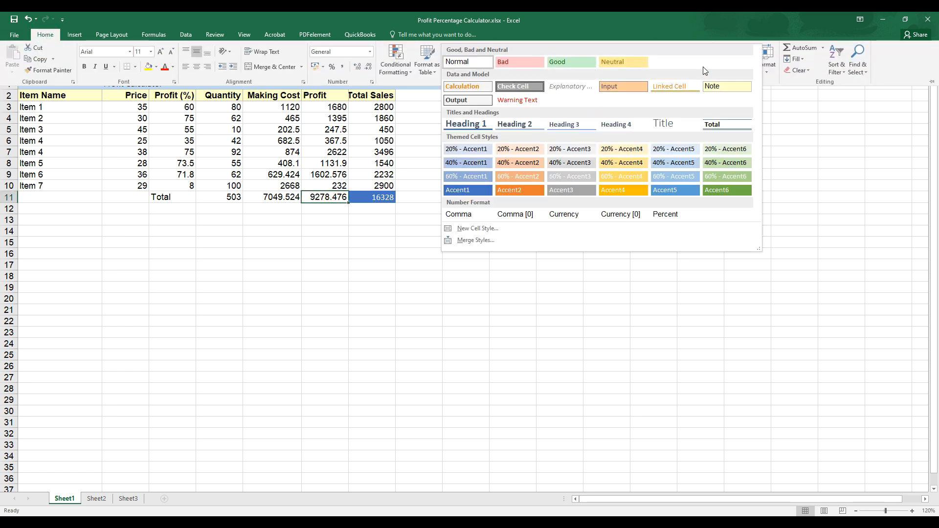
click(726, 193)
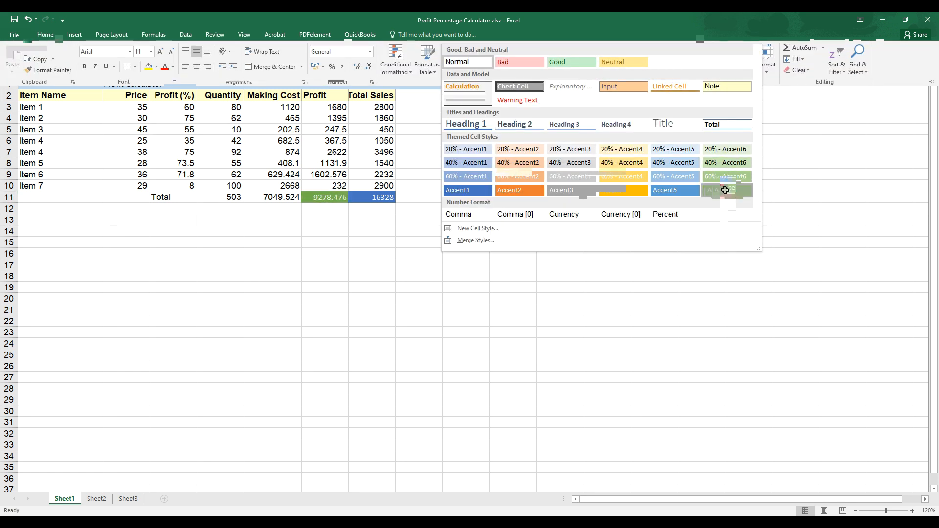
Apply the Input cell style to the making cost sum in E11.
click(270, 196)
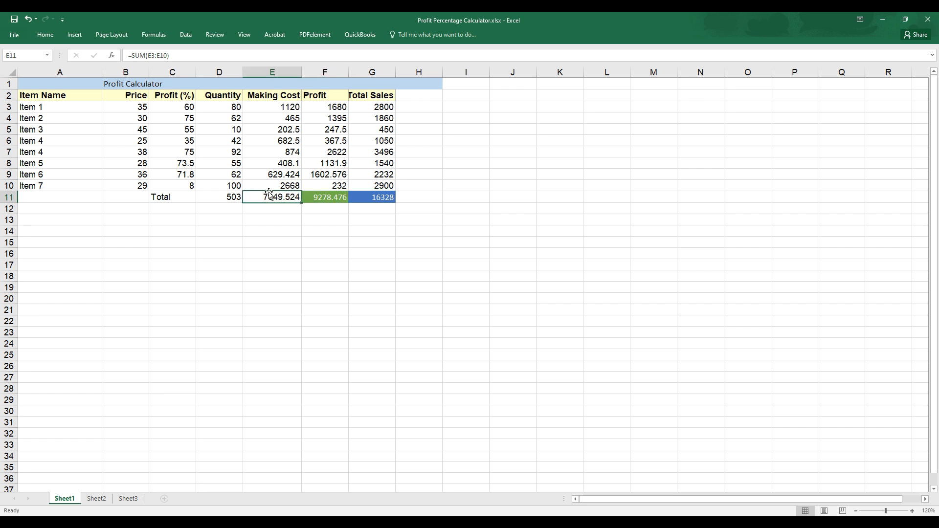
click(45, 34)
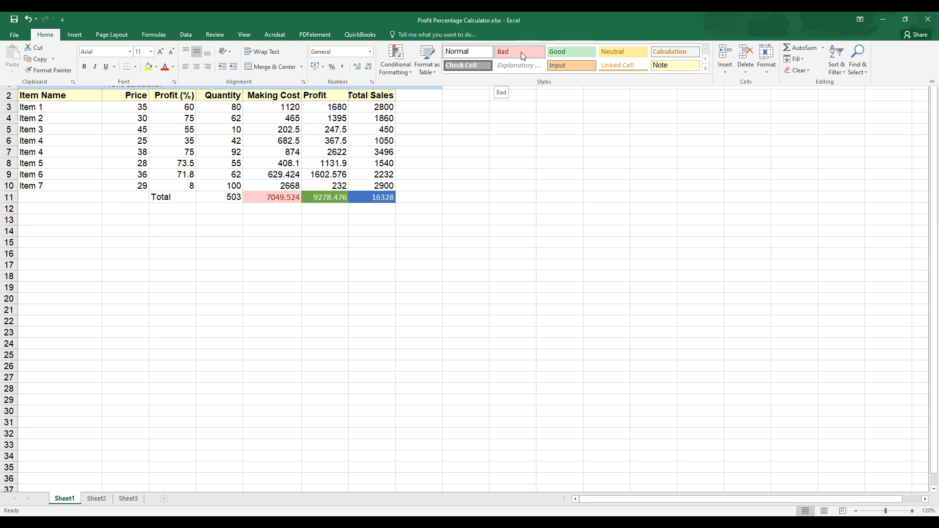
click(583, 64)
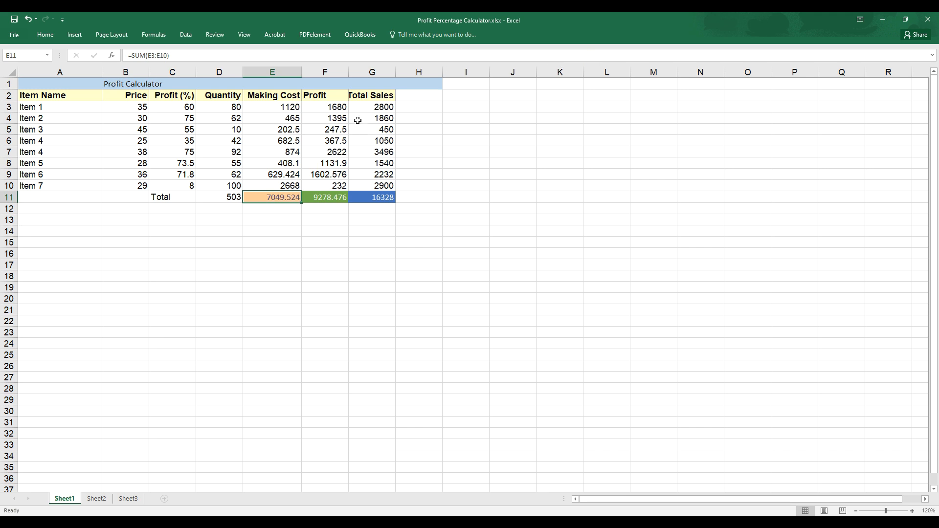
Apply the 20% - Accent1 cell style to the quantity sum in D11.
click(227, 198)
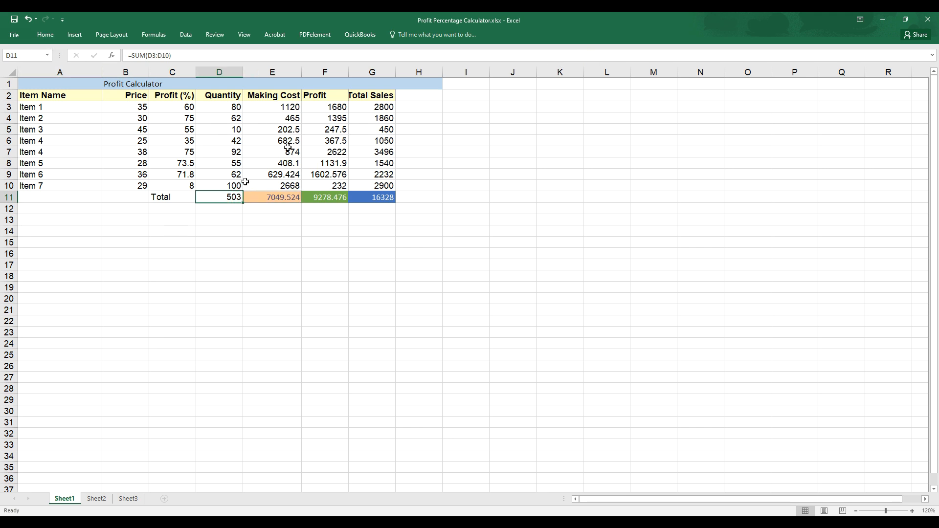
click(44, 35)
click(705, 69)
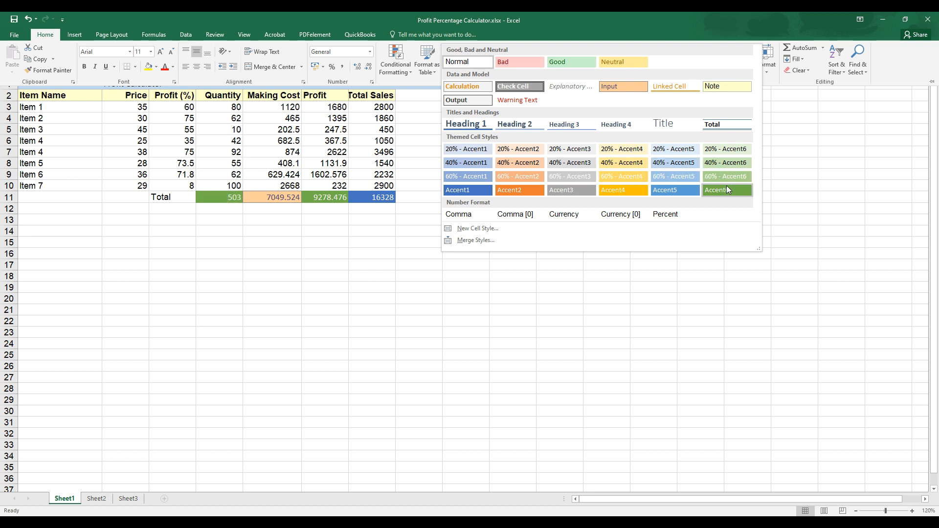
click(477, 151)
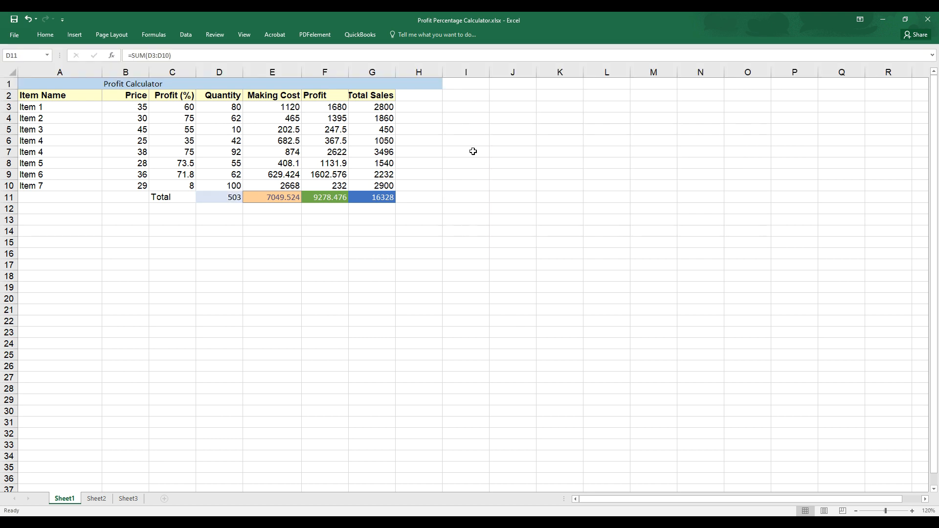
click(463, 209)
click(455, 195)
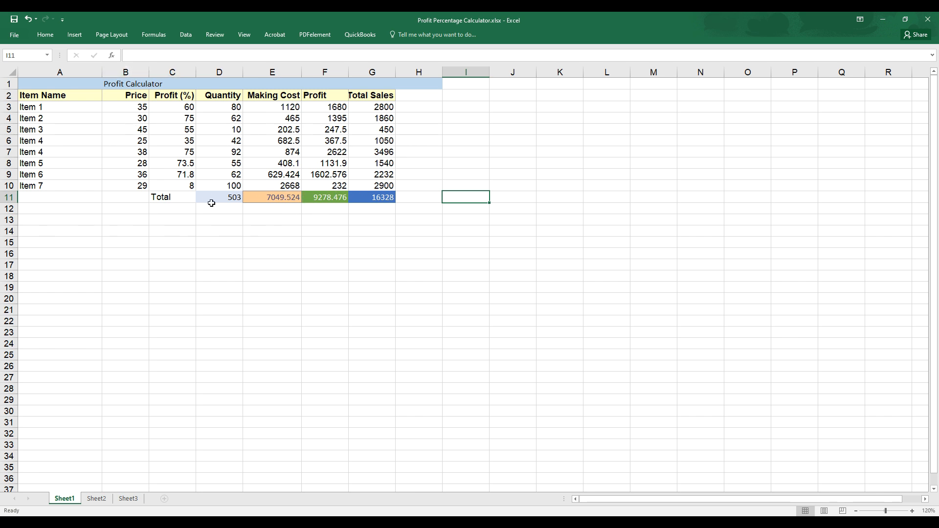
Enter the summary labels Total Sales, Total Profit and "Total Making Cost." in D14, D15 and D16.
click(208, 233)
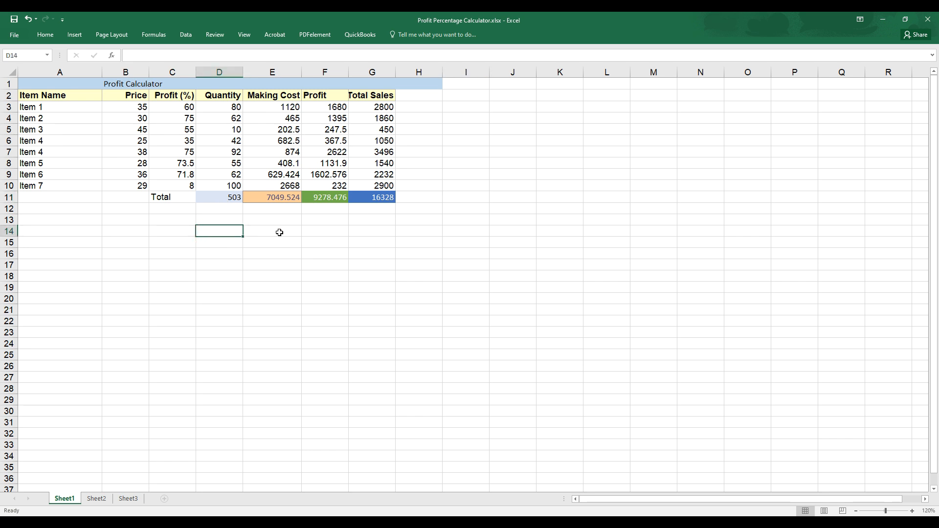
text(Total Sales)
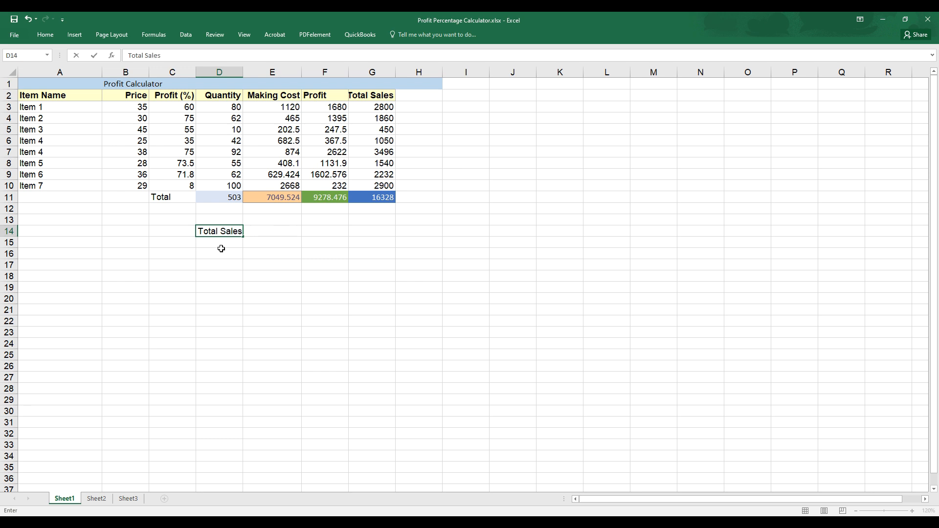
click(223, 246)
text(T)
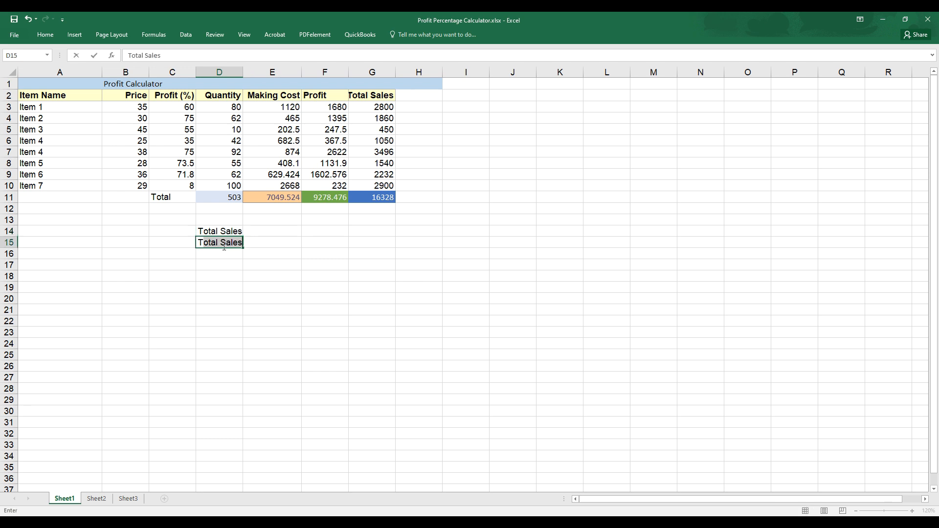
text(otal Profit)
key(Return)
text(Total Making Cos)
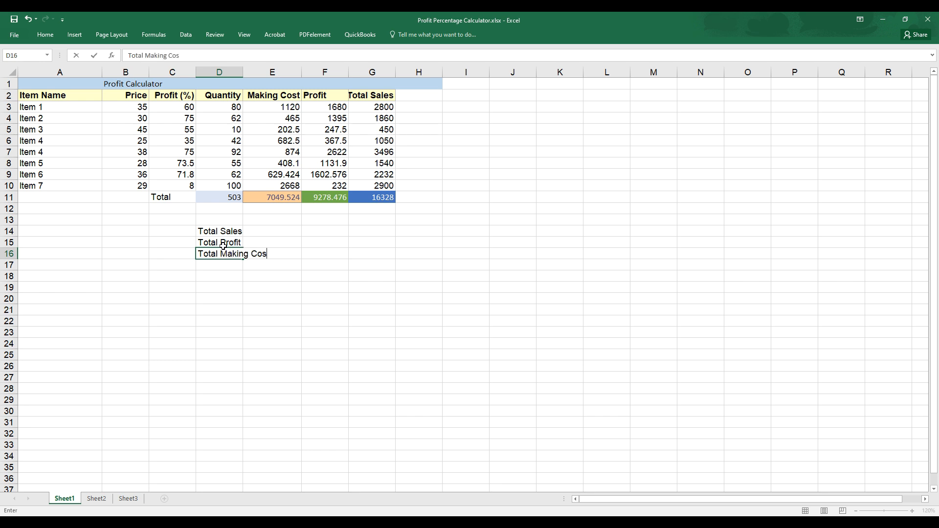
text(t.)
key(Return)
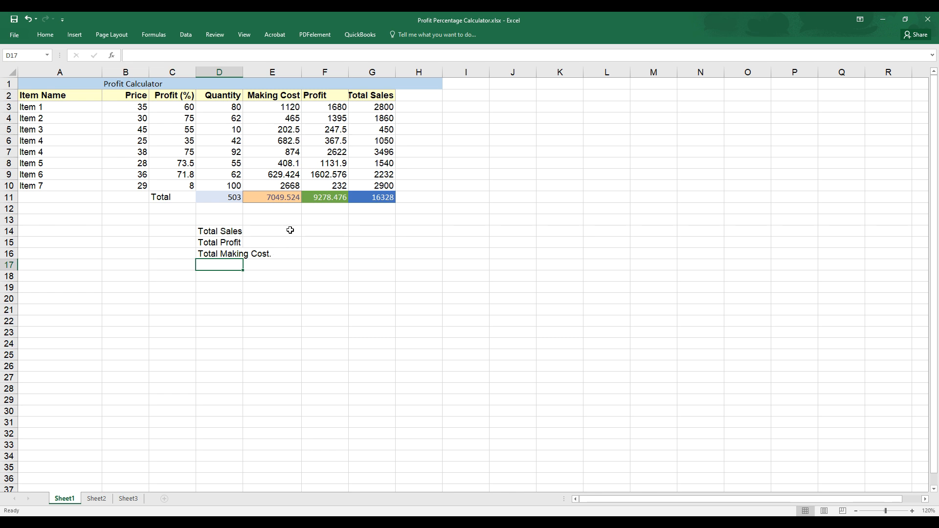
Link E14 beside Total Sales to the total sales sum with the formula =G11.
mouse_move(292, 232)
mouse_down()
mouse_move(302, 246)
mouse_move(284, 232)
mouse_up()
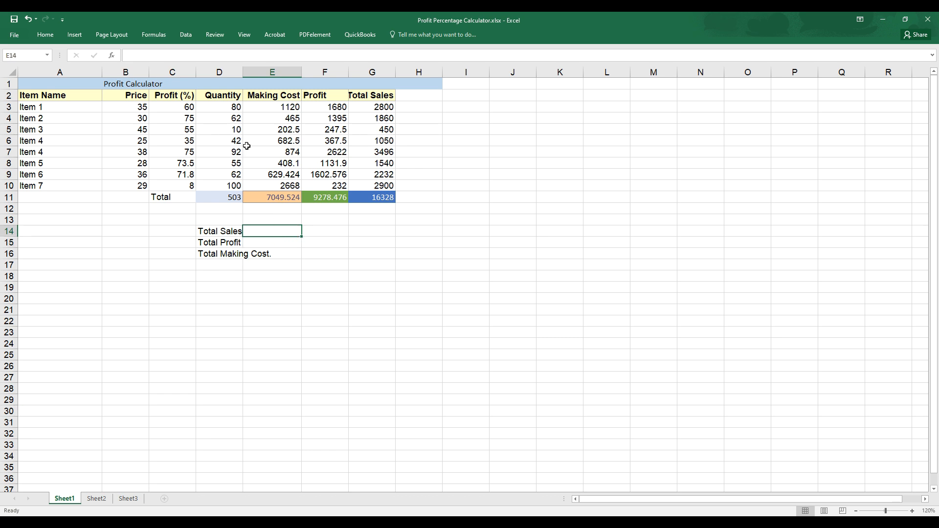
click(204, 53)
text(=)
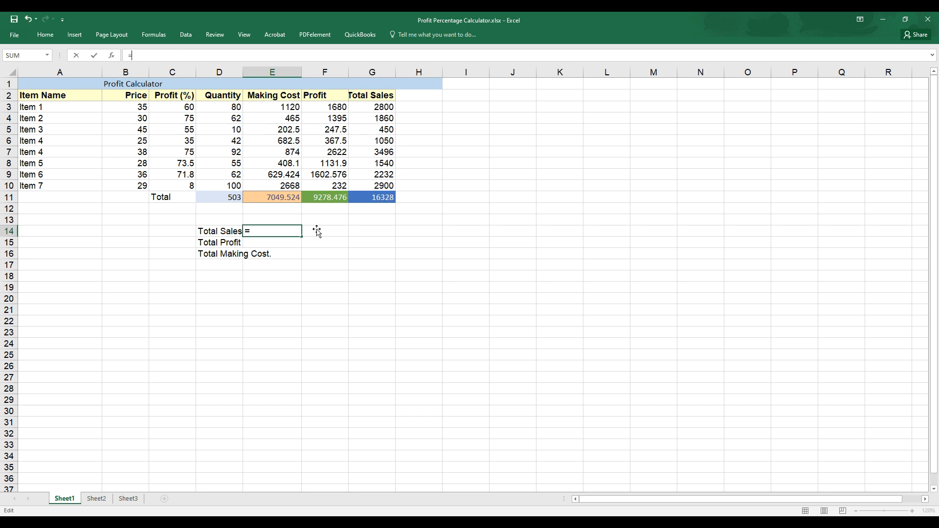
click(370, 197)
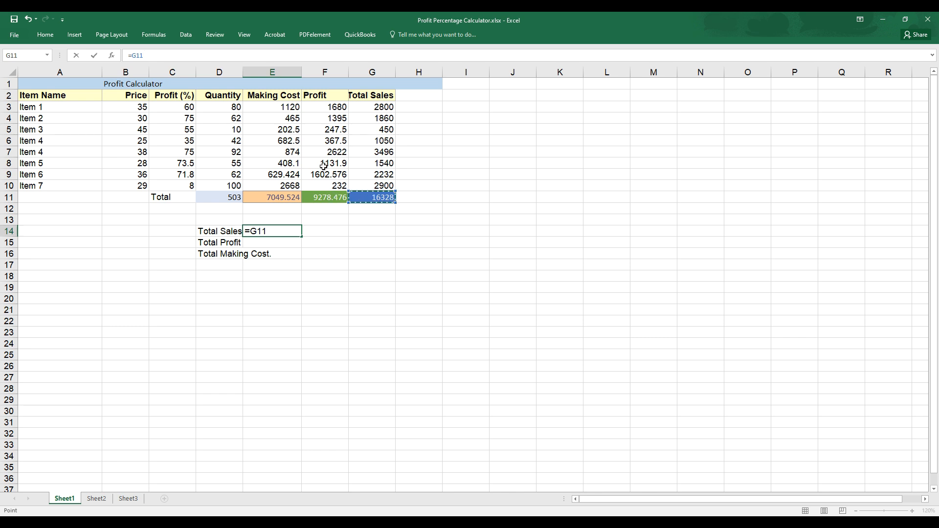
key(Return)
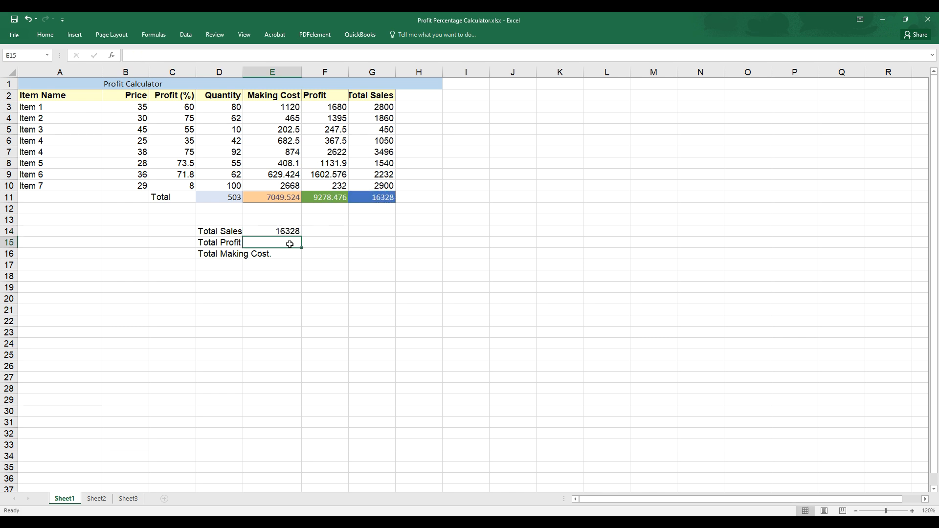
Link E15 beside Total Profit to the profit sum with the formula =F11.
click(204, 56)
text(=)
click(330, 199)
key(Return)
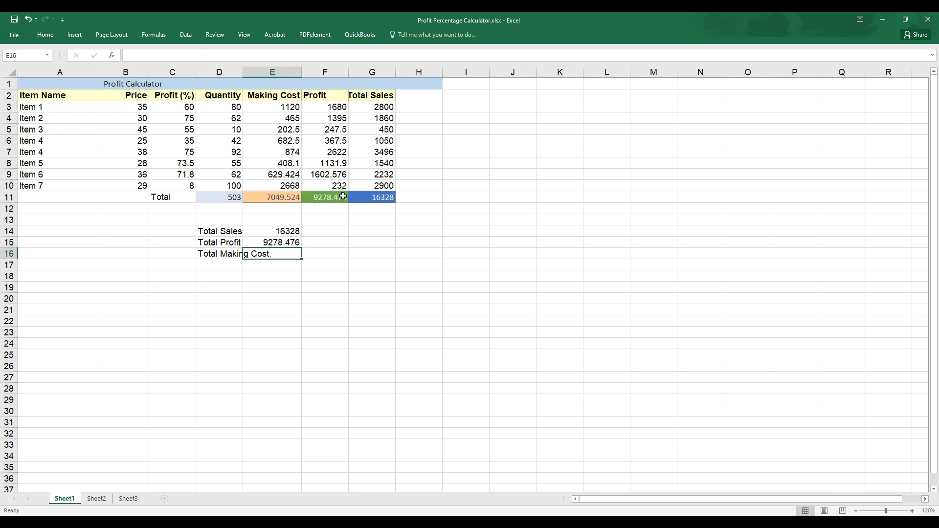
Link E16 beside the total making cost label to the making cost sum with the formula =E11.
click(315, 254)
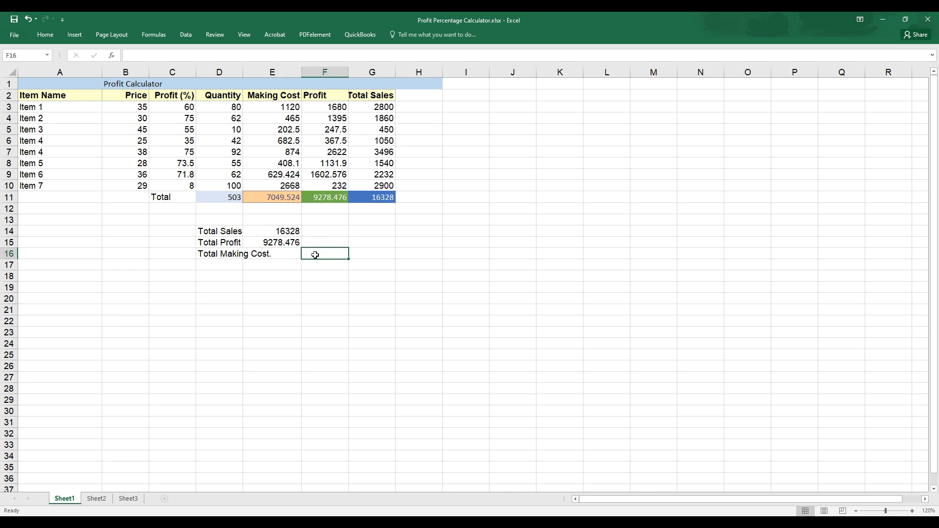
click(272, 255)
click(191, 57)
text(=)
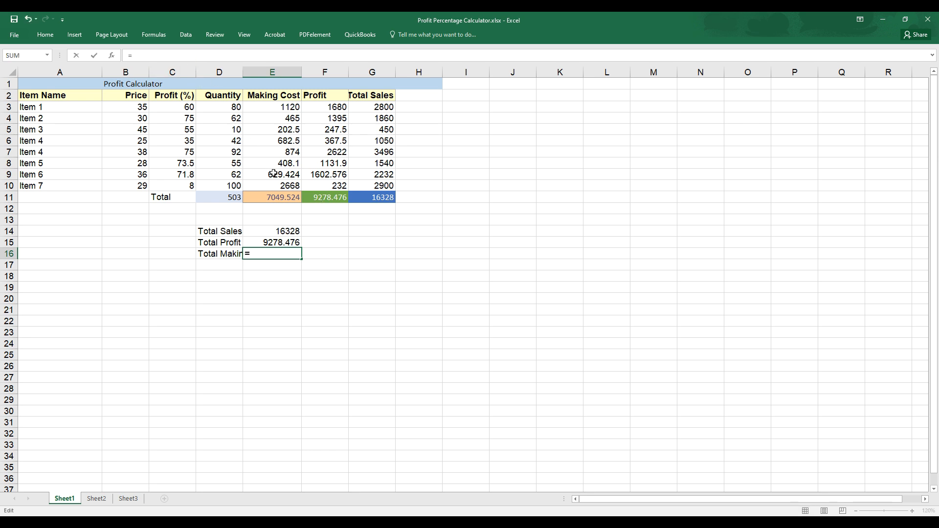
click(276, 196)
key(Return)
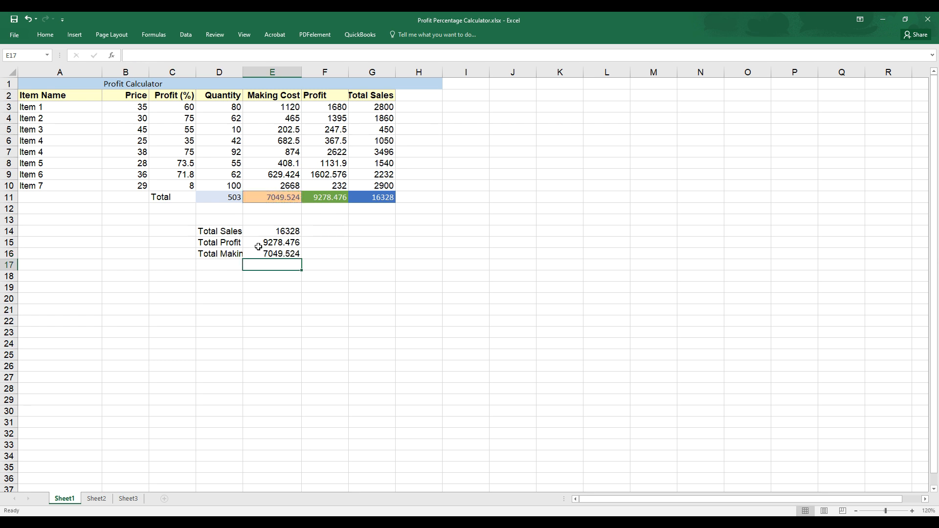
Apply the Note cell style to the summary labels and values in D14:E16.
click(202, 231)
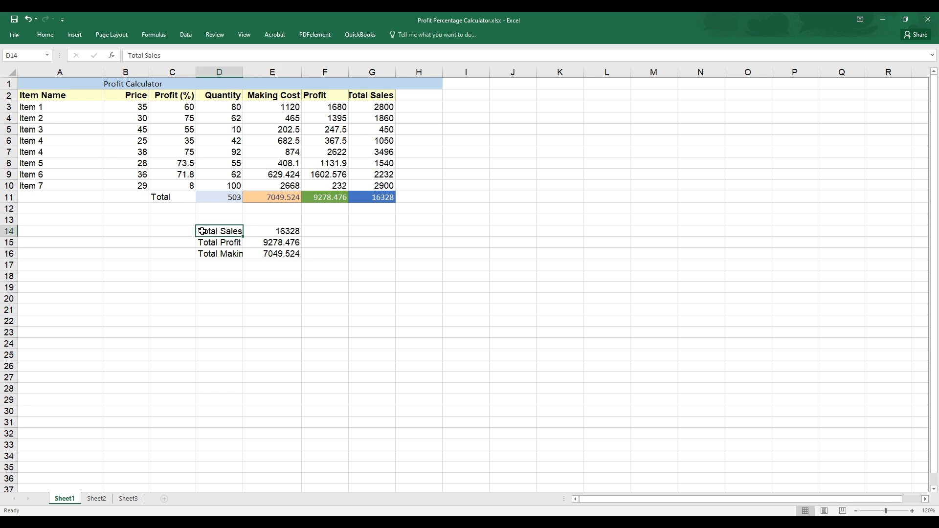
shift+click(293, 254)
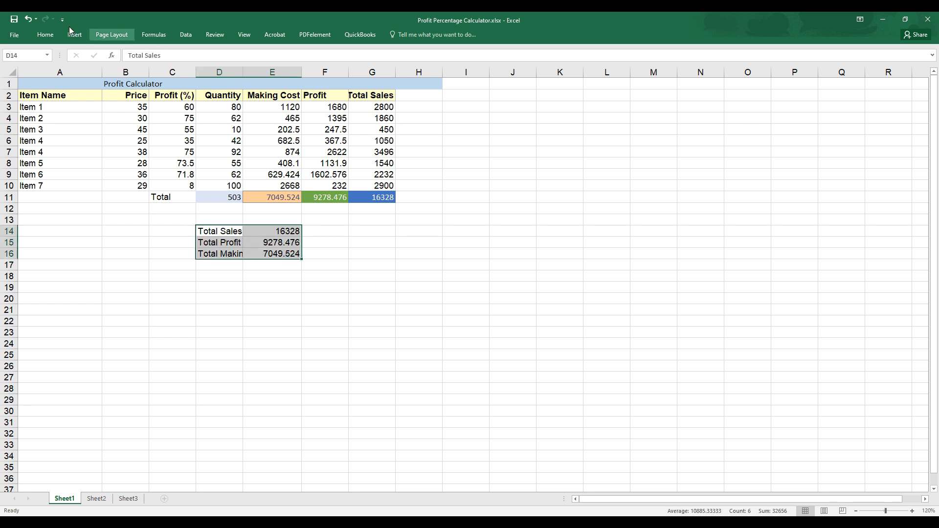
click(43, 32)
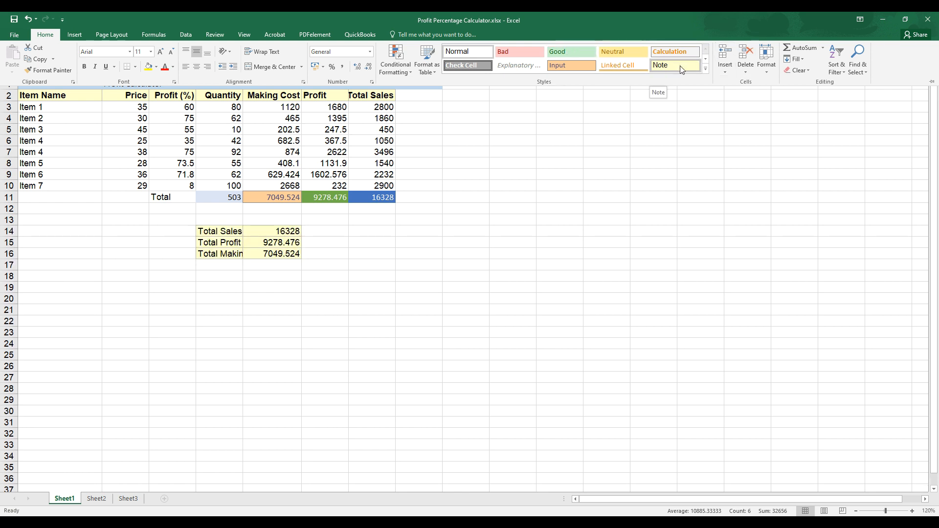
click(680, 67)
click(397, 255)
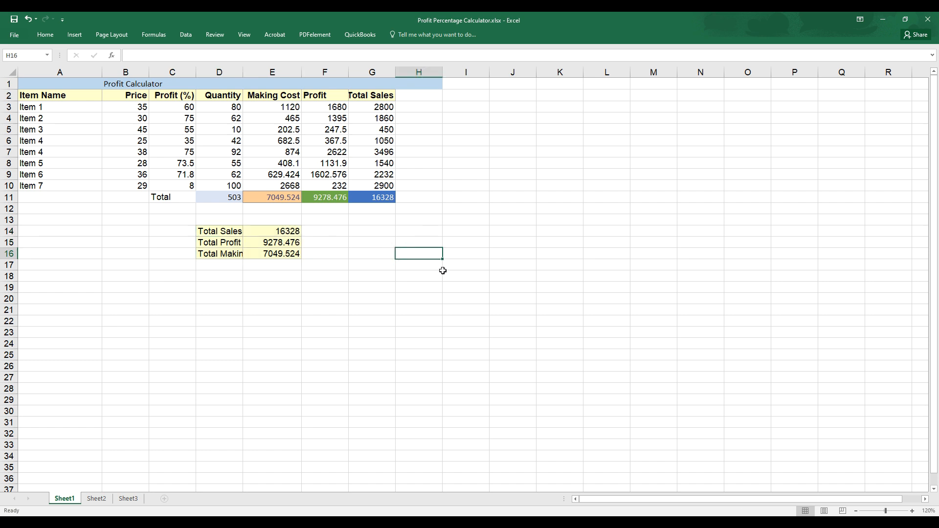
click(563, 253)
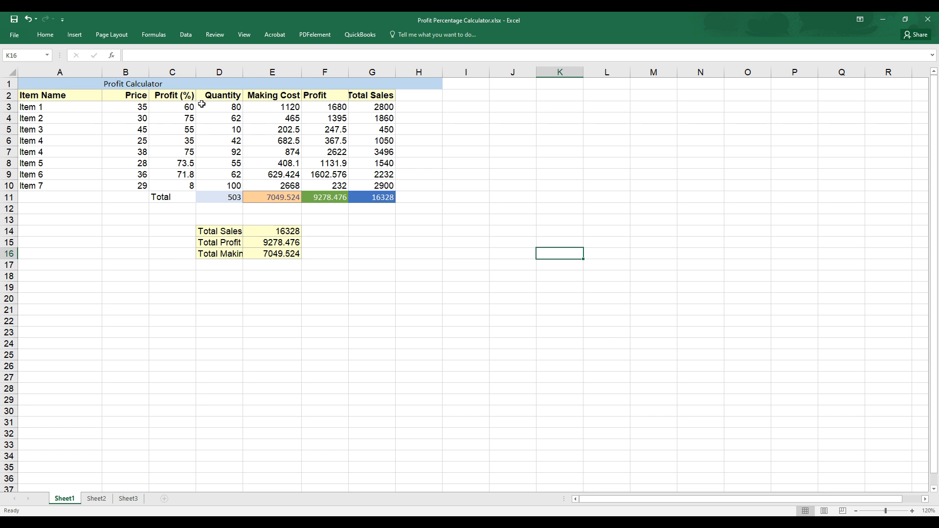
Set the quantity of Item 1 in D3 to 100 and of Item 2 in D4 to 200.
click(235, 108)
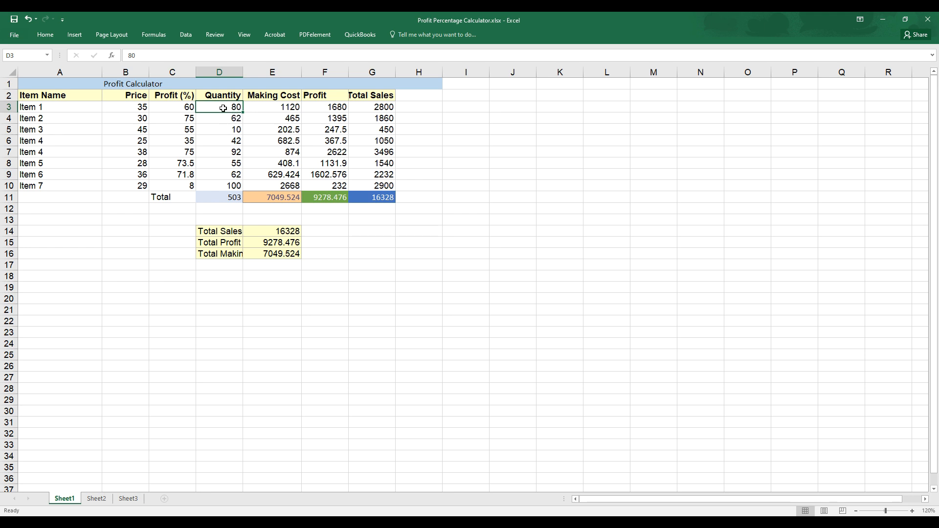
text(100)
key(Return)
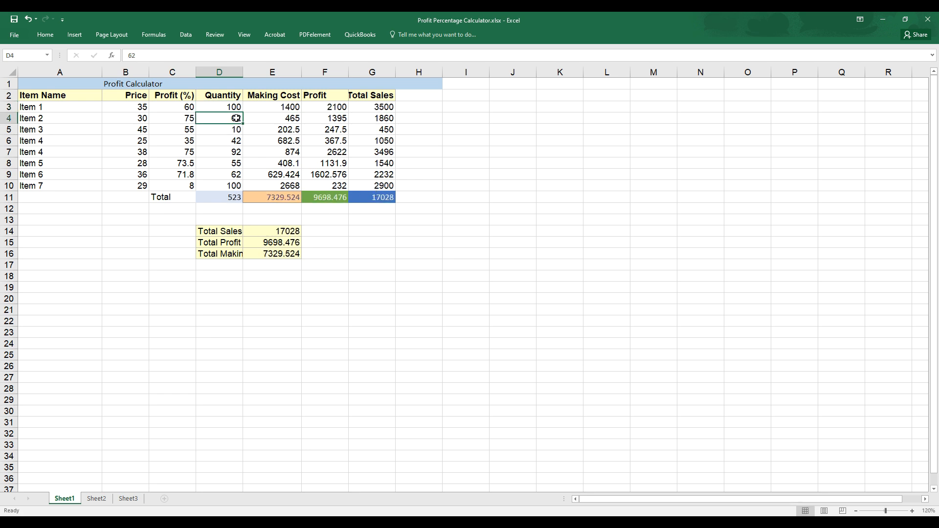
text(200)
key(Return)
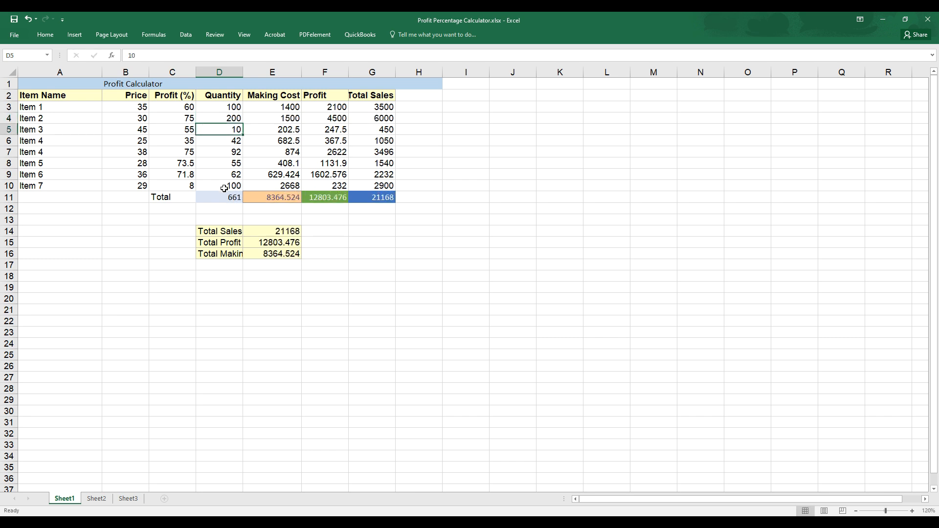
Set the quantities of Item 7 in D10 and of the second Item 4 row in D7 to 0.
click(224, 189)
text(0)
key(Return)
click(235, 152)
text(0)
key(Return)
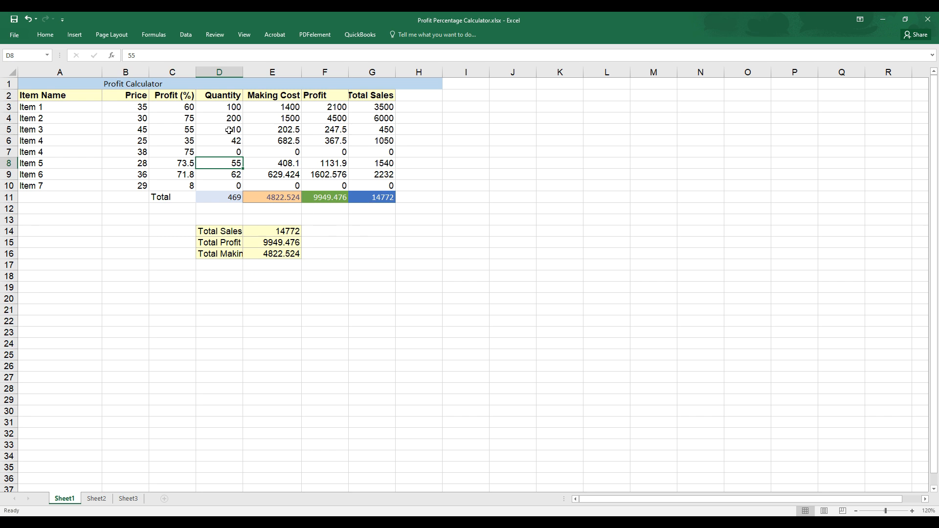
Set Item 1's profit percentage in C3 to 50 and its price in B3 to 45.
click(182, 109)
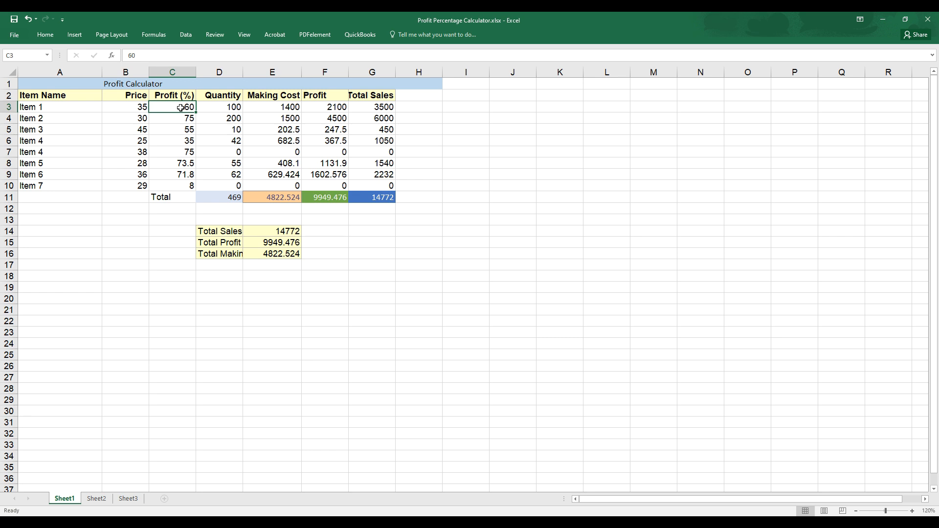
text(50)
key(Return)
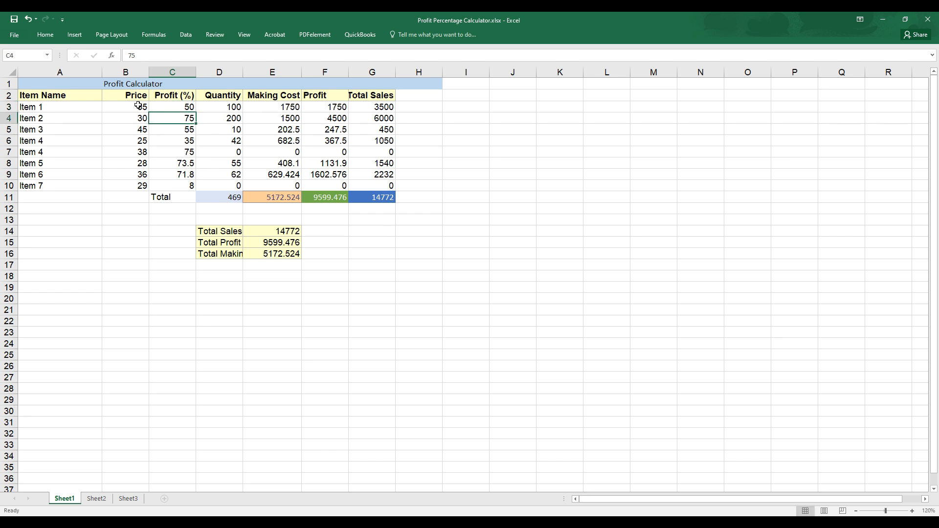
click(110, 105)
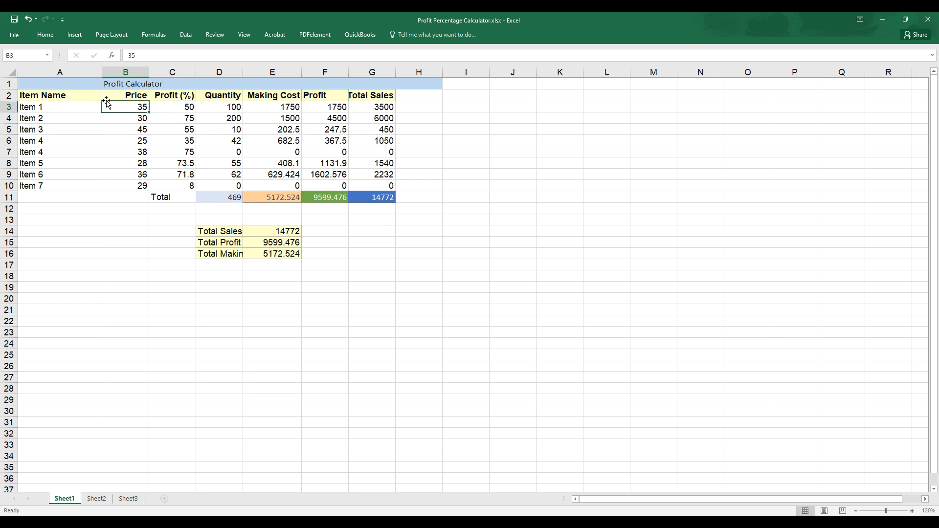
text(45)
key(Return)
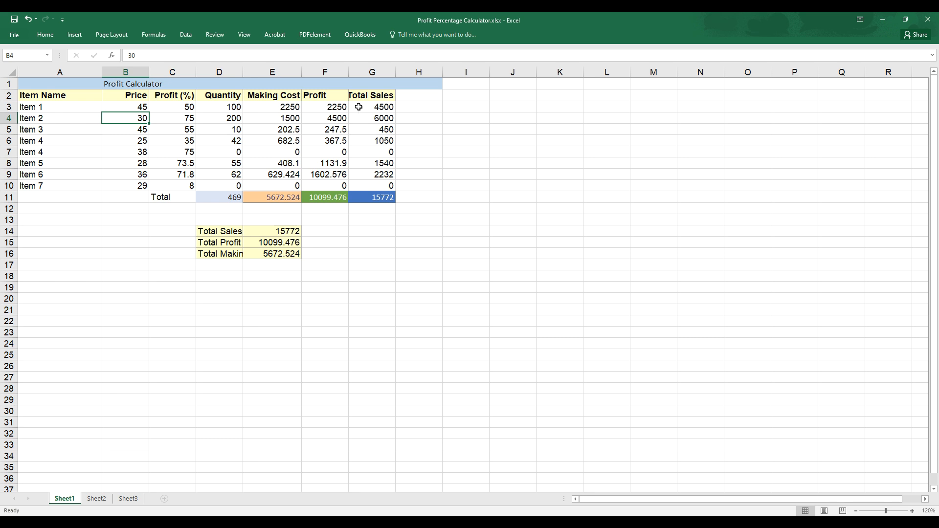